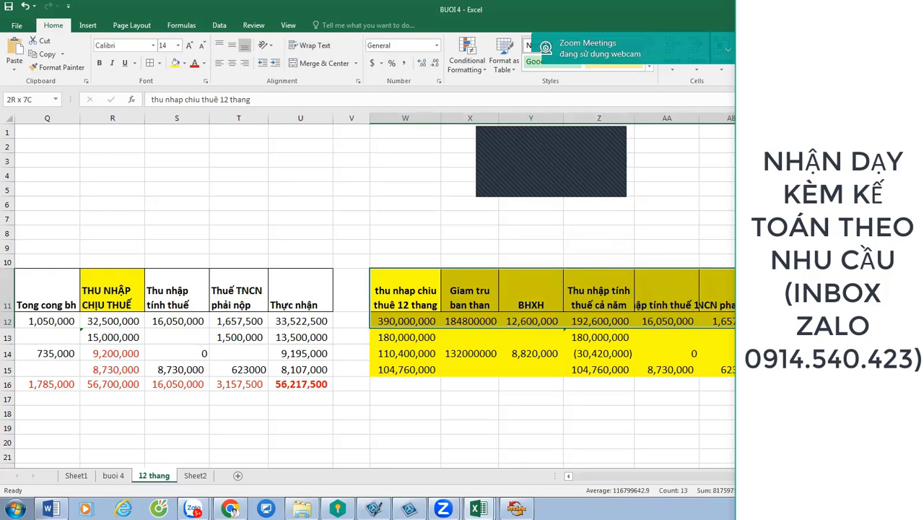
# Put all borders on W11:AC15 and label rows 12–15 a, b, c, d in column V.
pyautogui.moveTo(722, 320); pyautogui.dragTo(722, 369)
pyautogui.click(150, 63)
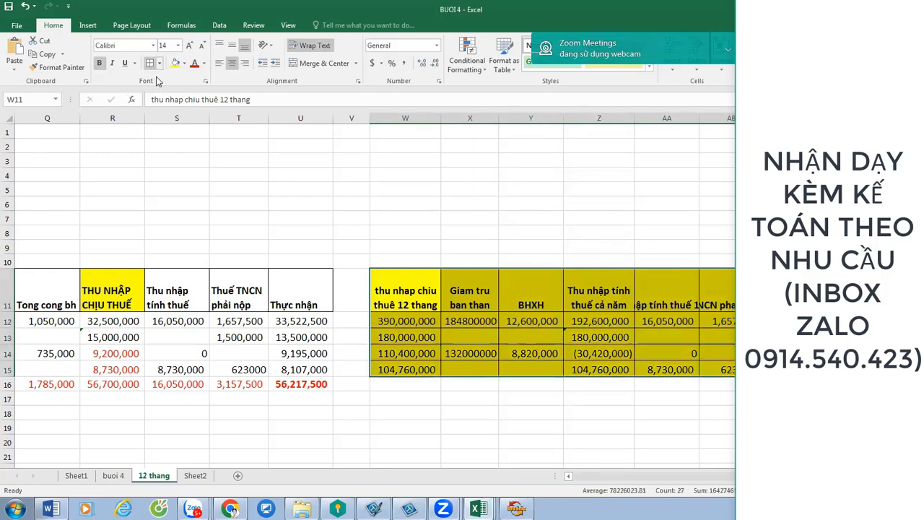
pyautogui.click(357, 321)
pyautogui.write('a')
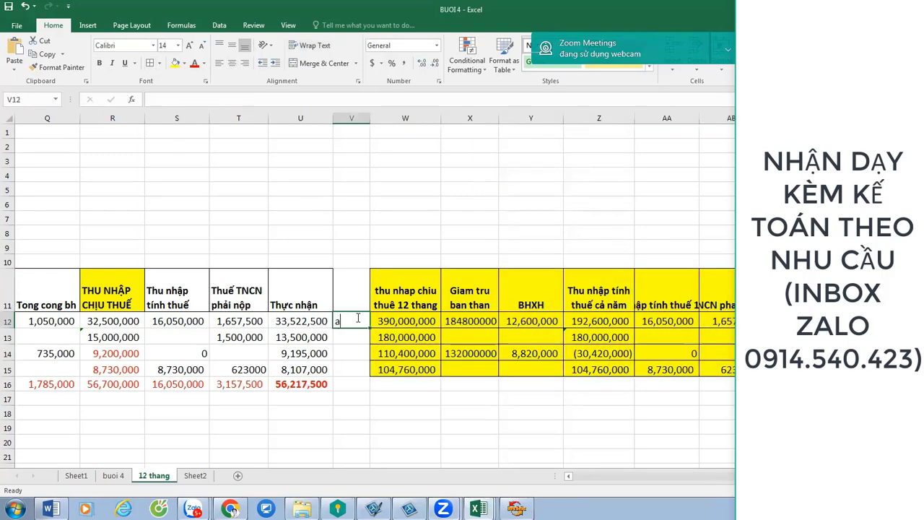
pyautogui.press('Return')
pyautogui.write('b')
pyautogui.press('Return')
pyautogui.write('c')
pyautogui.press('Return')
pyautogui.write('d')
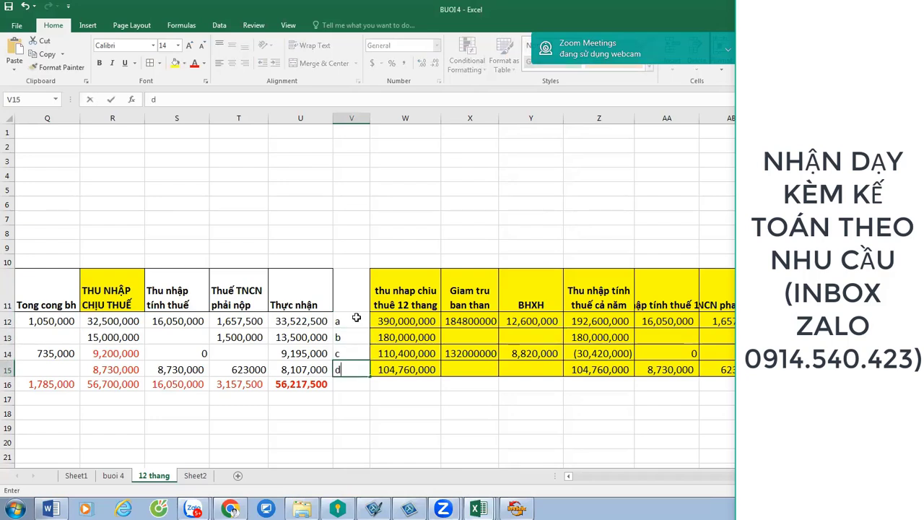
pyautogui.press('Return')
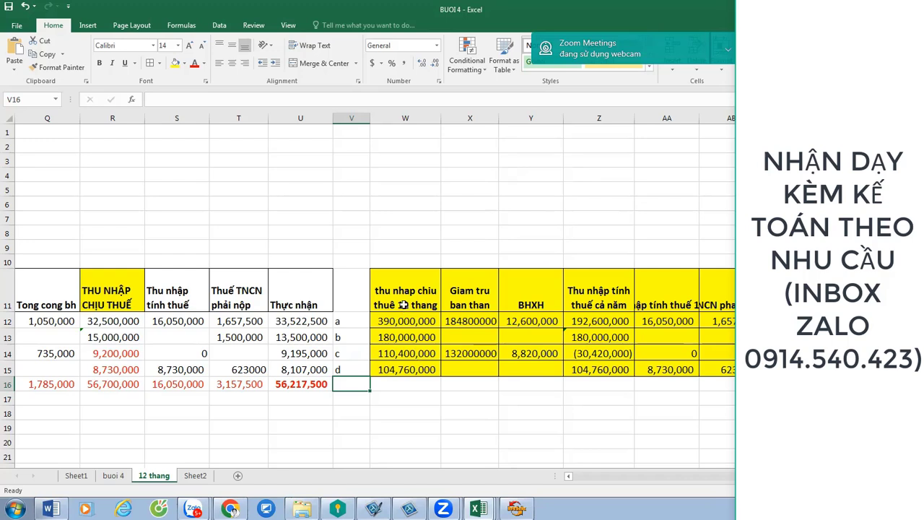
# Format W12:AA15 as Number with Comma Style and zero decimals, e.g. 390,000,000.
pyautogui.moveTo(399, 319); pyautogui.dragTo(667, 364)
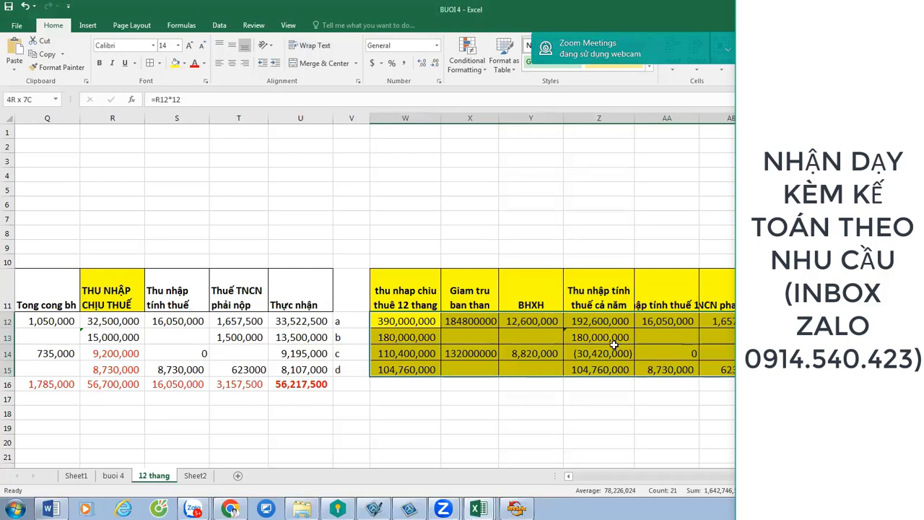
pyautogui.rightClick(599, 348)
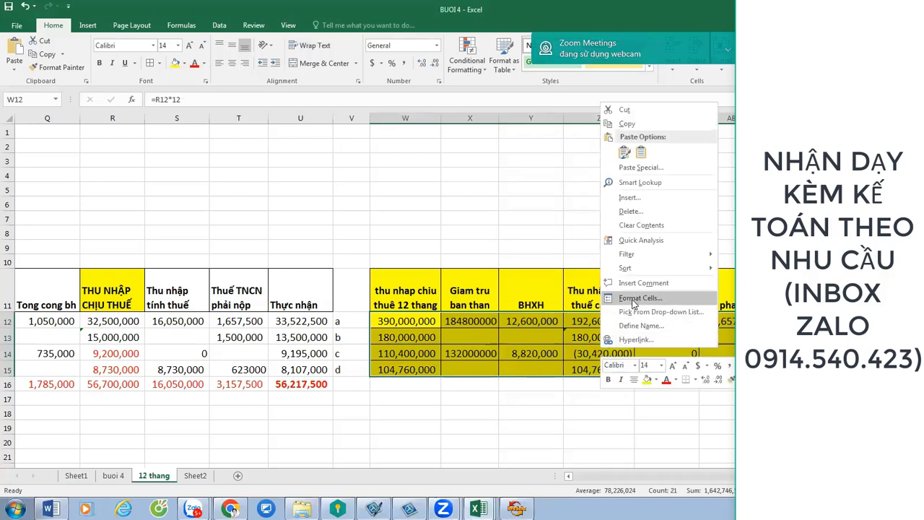
pyautogui.click(633, 299)
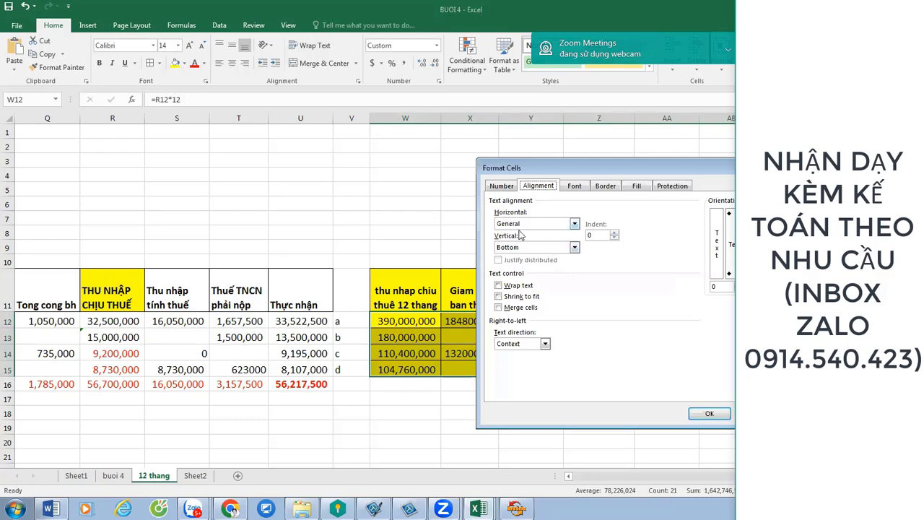
pyautogui.click(503, 187)
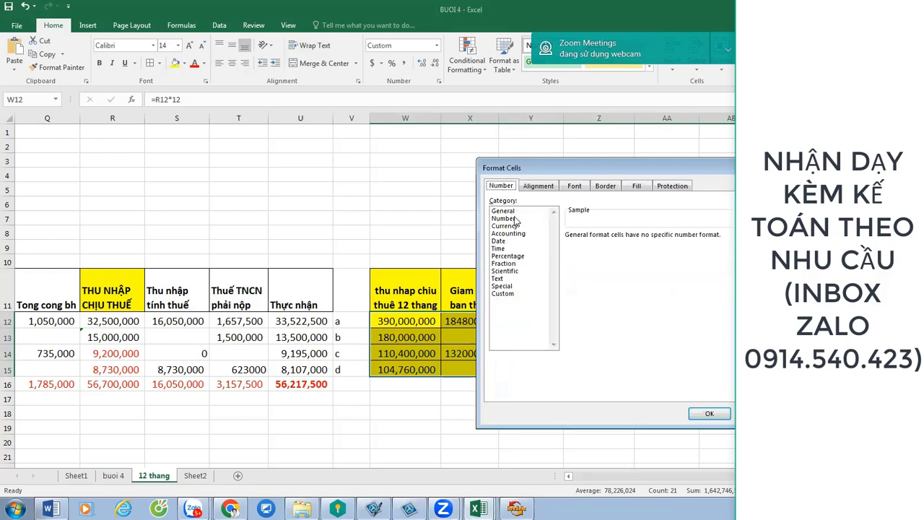
pyautogui.click(514, 218)
pyautogui.click(709, 414)
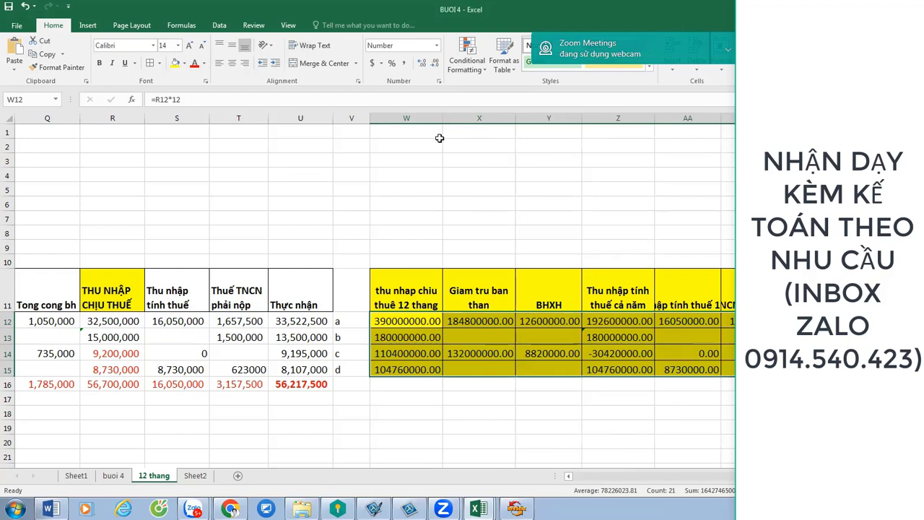
pyautogui.click(403, 64)
pyautogui.click(434, 64)
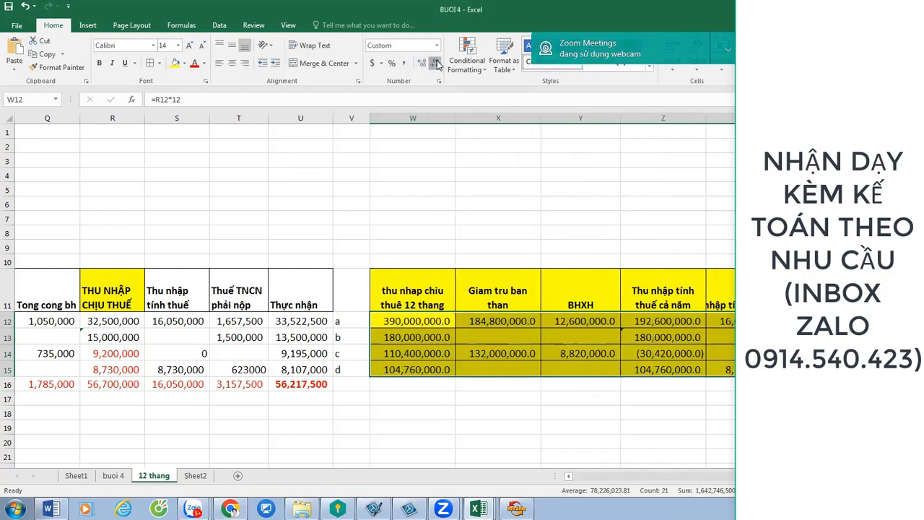
pyautogui.click(434, 63)
# Bold the 104,760,000 values in W15 and Z15.
pyautogui.click(409, 369)
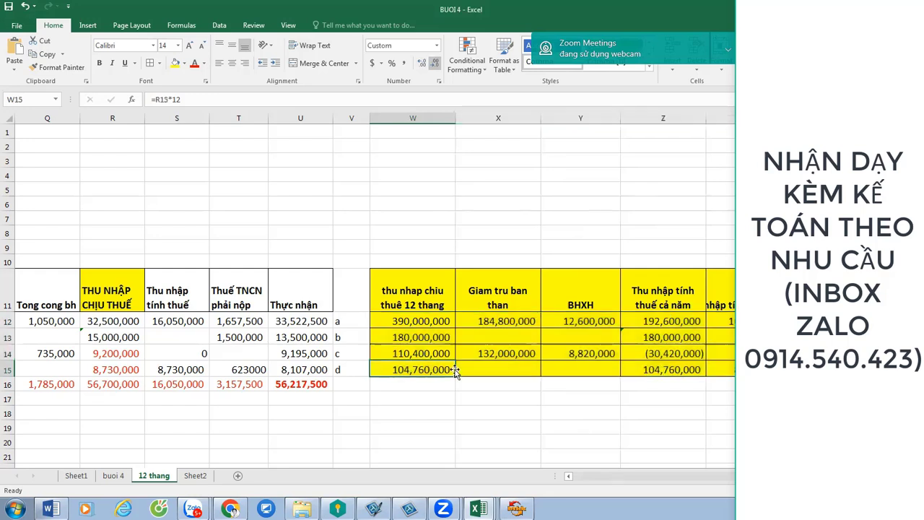
pyautogui.click(663, 370)
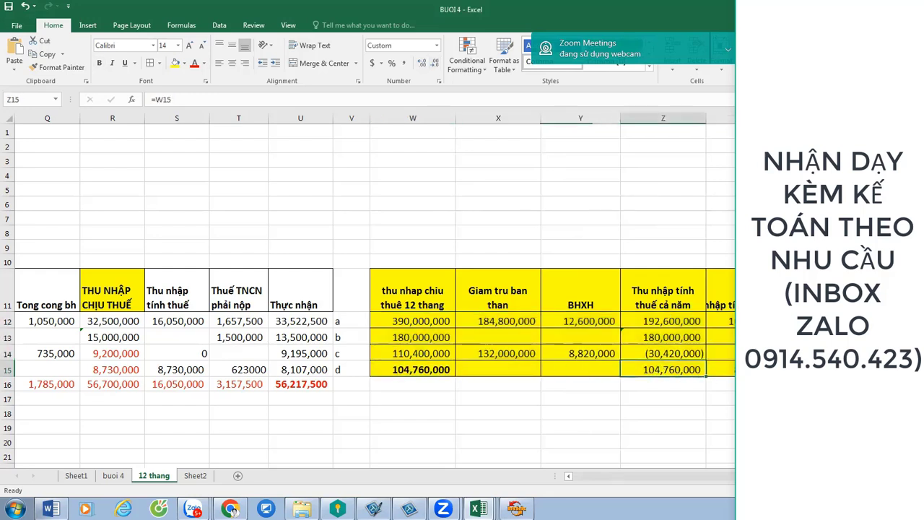
pyautogui.hotkey('ctrl', 'b')
pyautogui.click(688, 400)
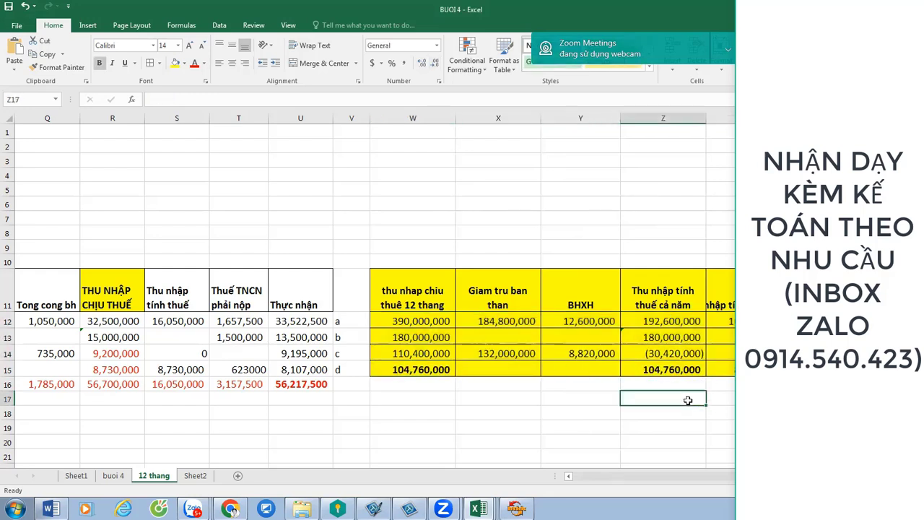
pyautogui.press('Up')
pyautogui.press('Up')
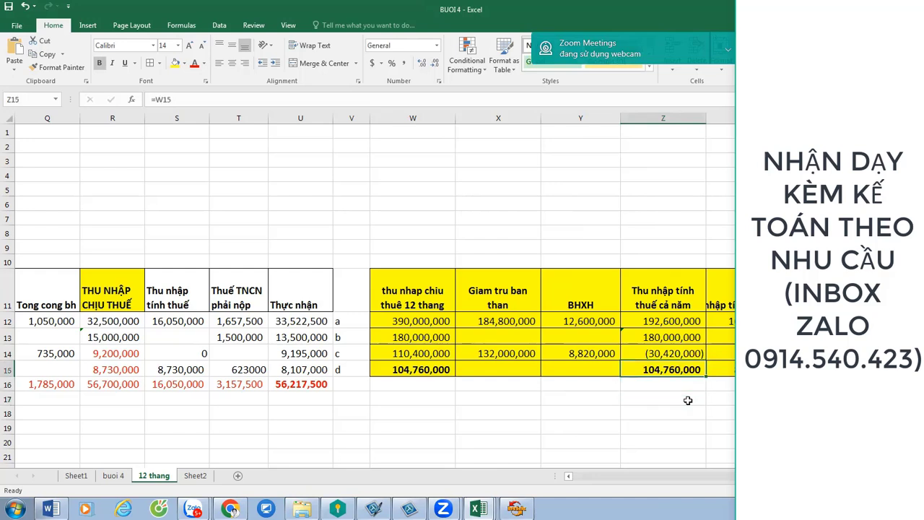
pyautogui.press('Left')
pyautogui.press('Left')
pyautogui.press('Left')
pyautogui.press('Right')
pyautogui.press('Right')
pyautogui.press('Right')
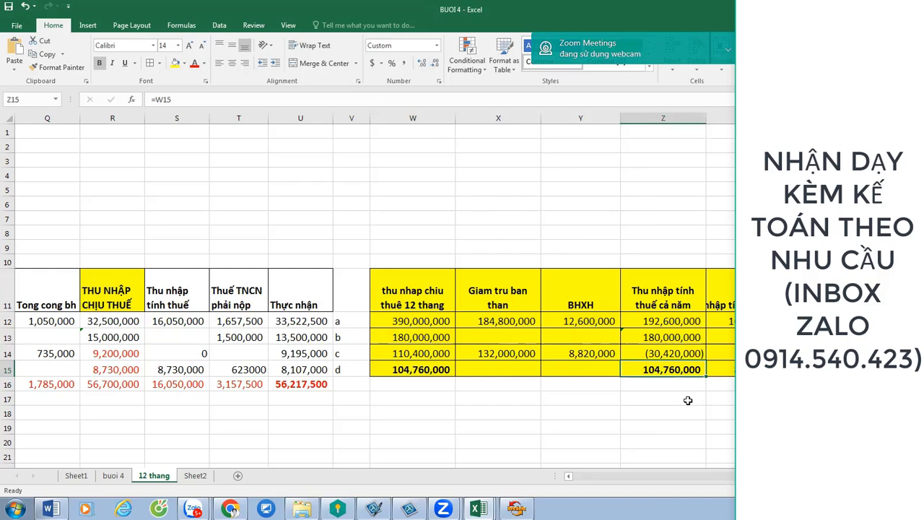
pyautogui.press('Down')
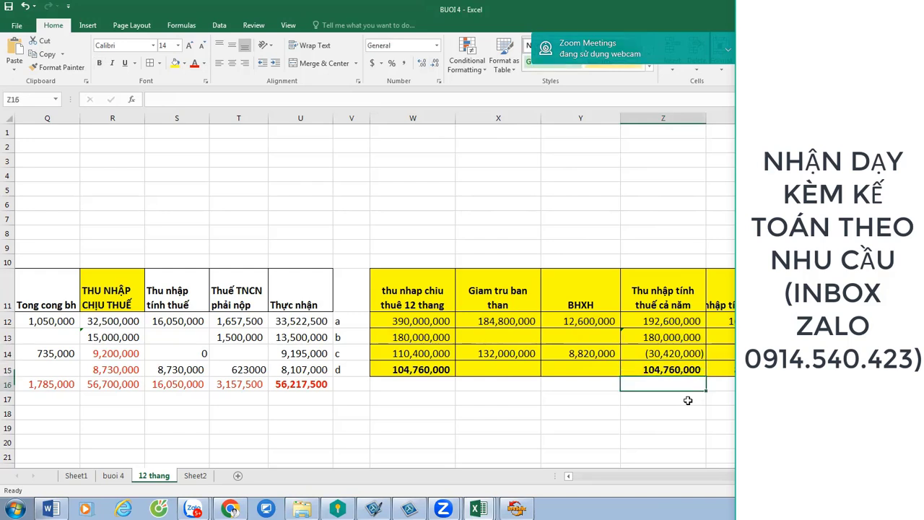
pyautogui.press('Left')
pyautogui.press('Left')
pyautogui.press('Left')
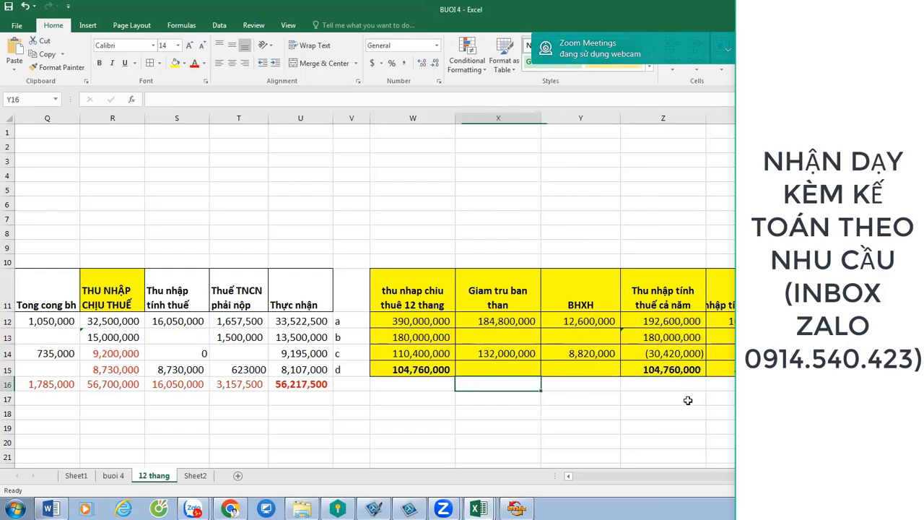
# Total W12:W15 with a SUM formula in W16 and copy it.
pyautogui.write('=sum(')
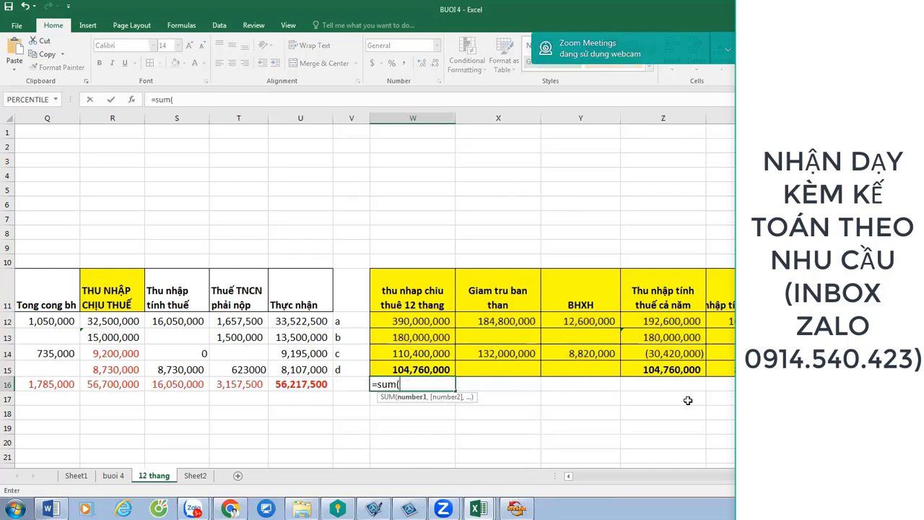
pyautogui.press('Up')
pyautogui.hotkey('shift', 'Up')
pyautogui.hotkey('shift', 'Up')
pyautogui.hotkey('shift', 'Up')
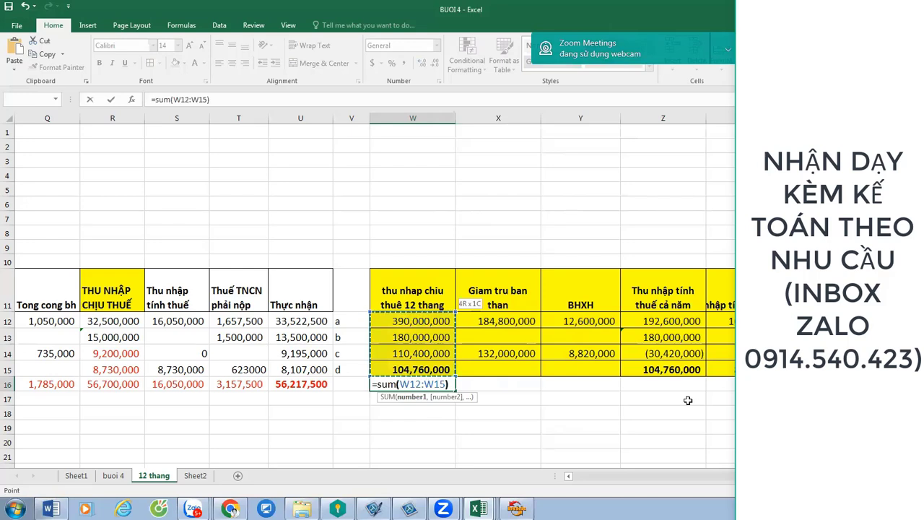
pyautogui.press('Return')
pyautogui.press('Up')
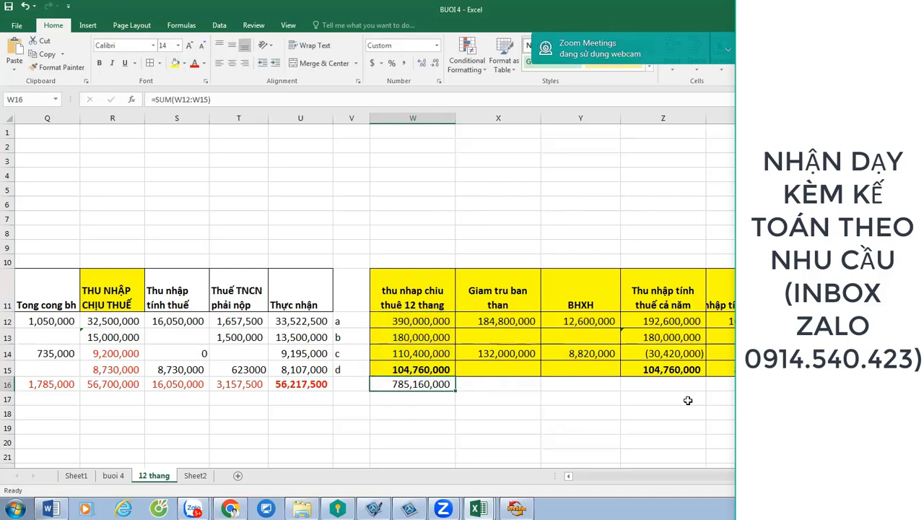
pyautogui.hotkey('ctrl', 'c')
# Paste the total formula into X16, Y16 and AA16, giving 24,780,000 in AA16.
pyautogui.press('Right')
pyautogui.press('Right')
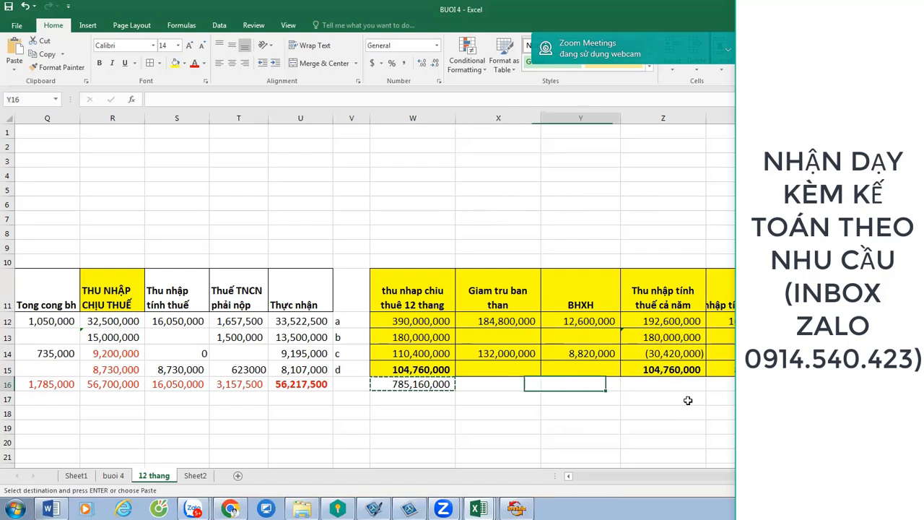
pyautogui.press('Right')
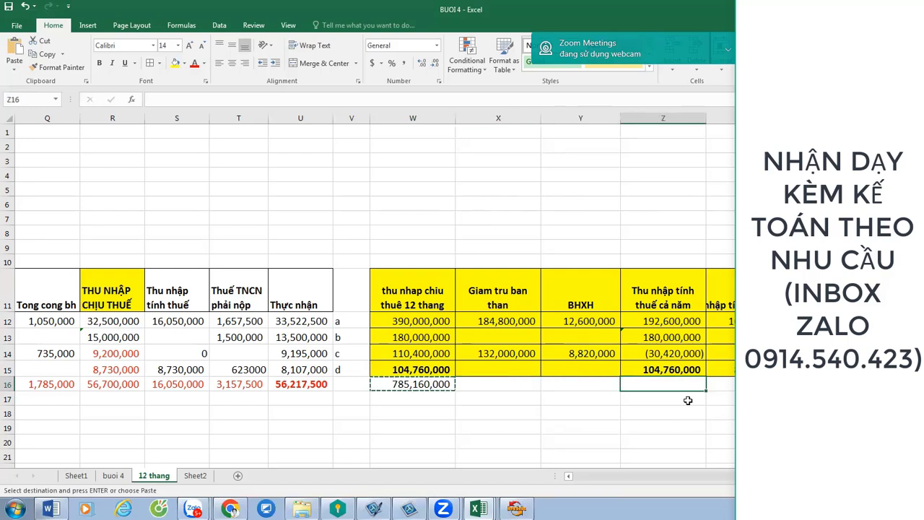
pyautogui.press('Left')
pyautogui.press('Left')
pyautogui.press('Left')
pyautogui.press('Right')
pyautogui.hotkey('shift', 'Right')
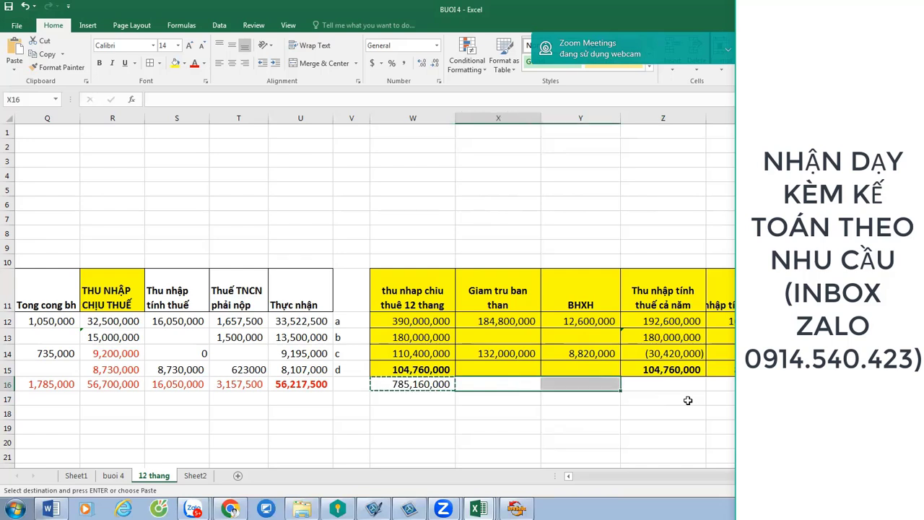
pyautogui.hotkey('ctrl', 'v')
pyautogui.press('Right')
pyautogui.press('Right')
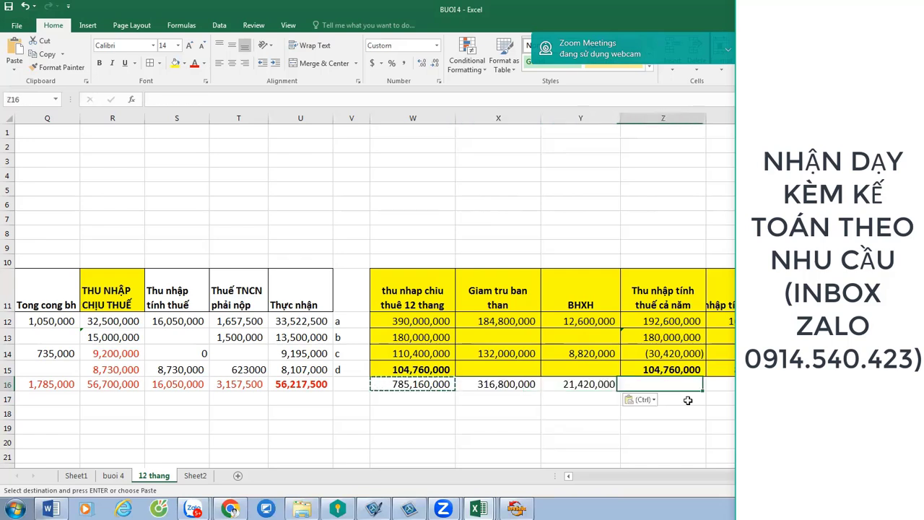
pyautogui.press('Right')
pyautogui.hotkey('shift', 'Right')
pyautogui.hotkey('shift', 'Right')
pyautogui.hotkey('shift', 'Right')
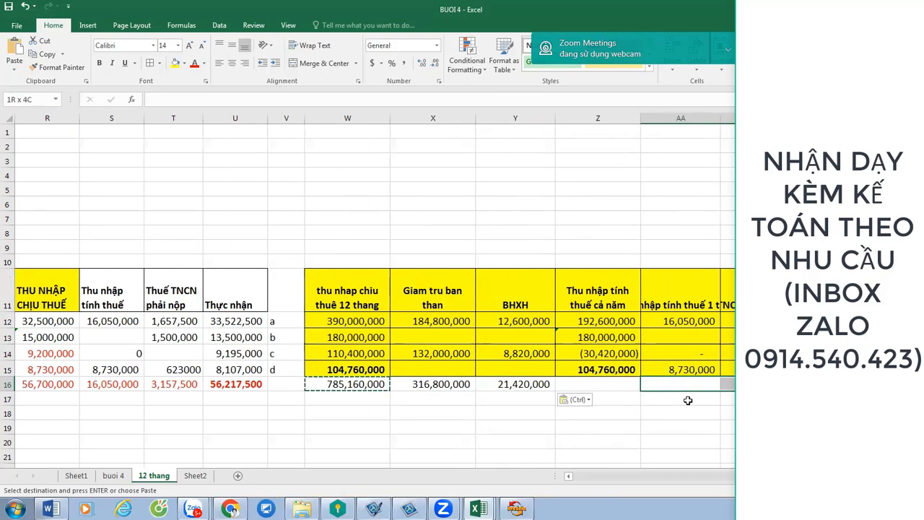
pyautogui.hotkey('ctrl', 'v')
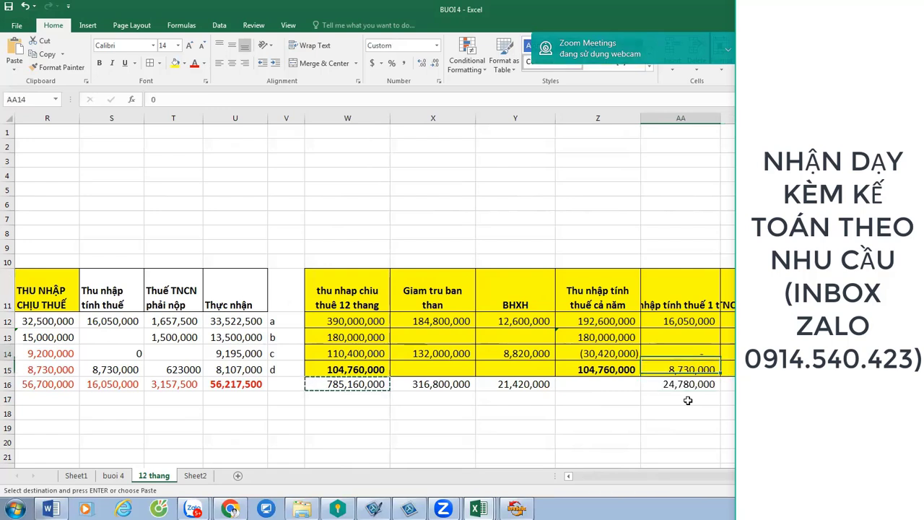
pyautogui.press('Up')
pyautogui.press('Up')
pyautogui.press('Up')
pyautogui.press('Up')
pyautogui.press('Up')
pyautogui.hotkey('shift', 'Right')
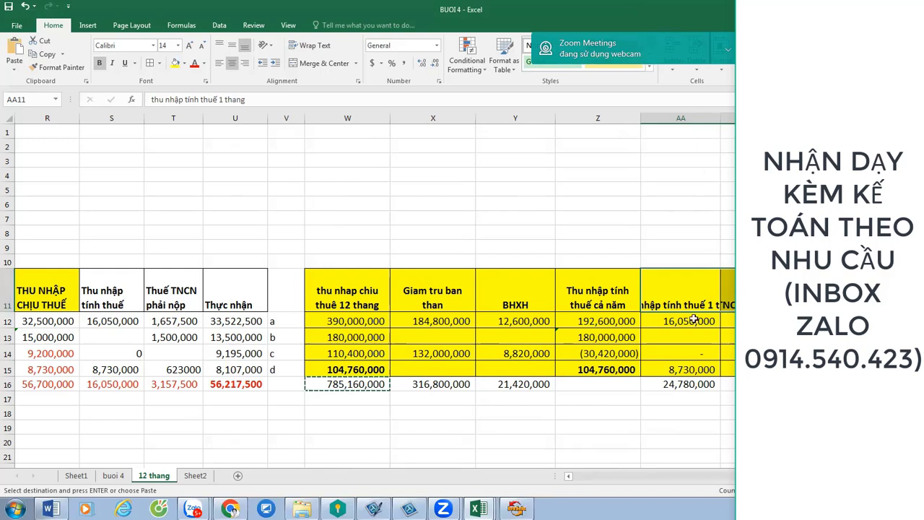
# Turn on Wrap text for the AA11 header 'thu nhập tính thuế 1 thang'.
pyautogui.click(369, 371)
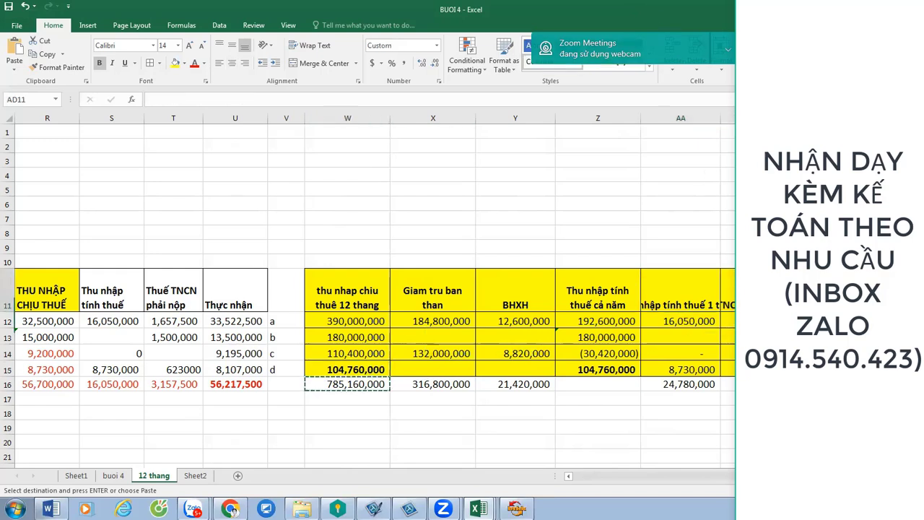
pyautogui.click(668, 289)
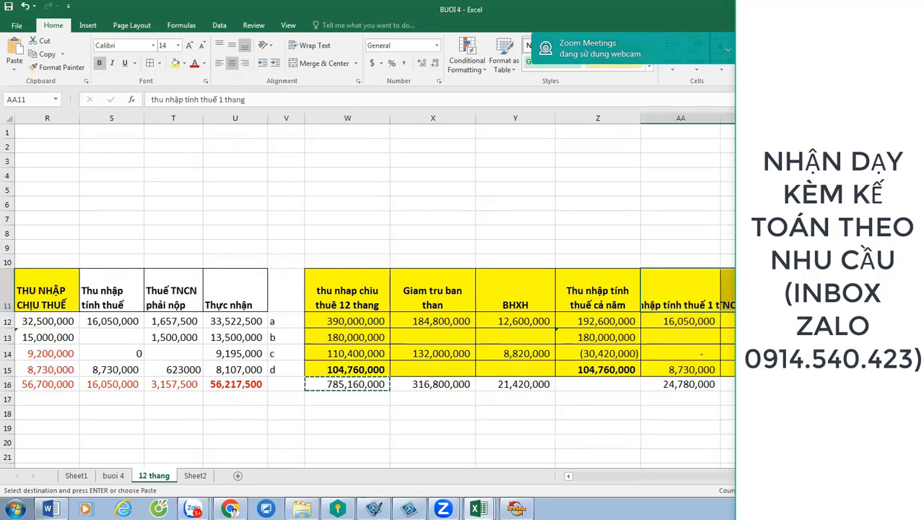
pyautogui.hotkey('ctrl', '1')
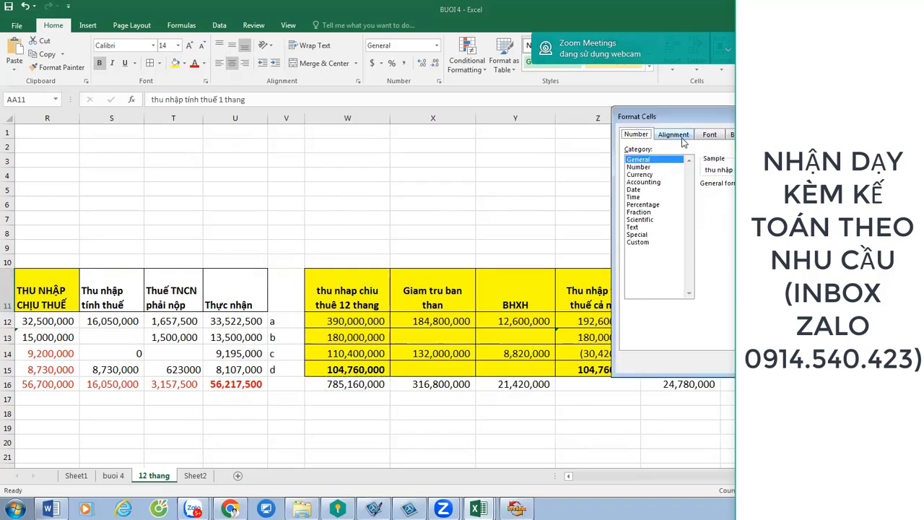
pyautogui.click(673, 134)
pyautogui.click(652, 234)
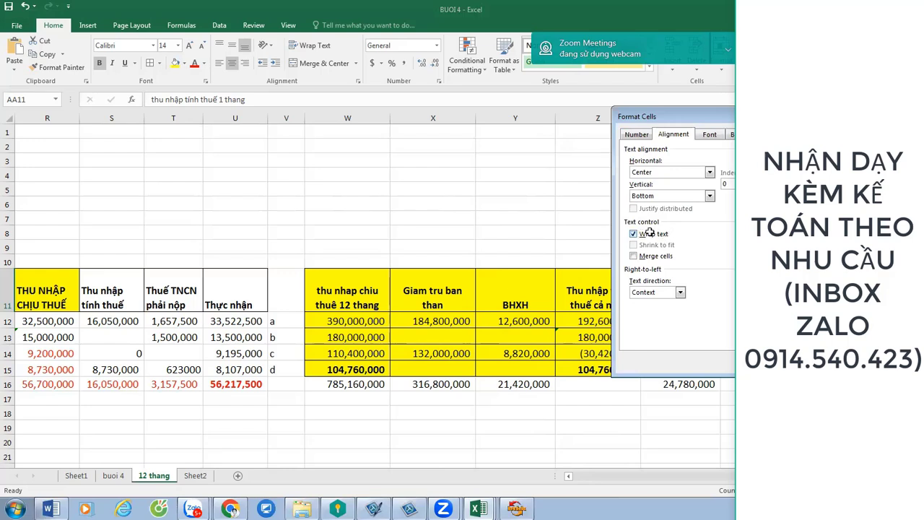
pyautogui.press('Return')
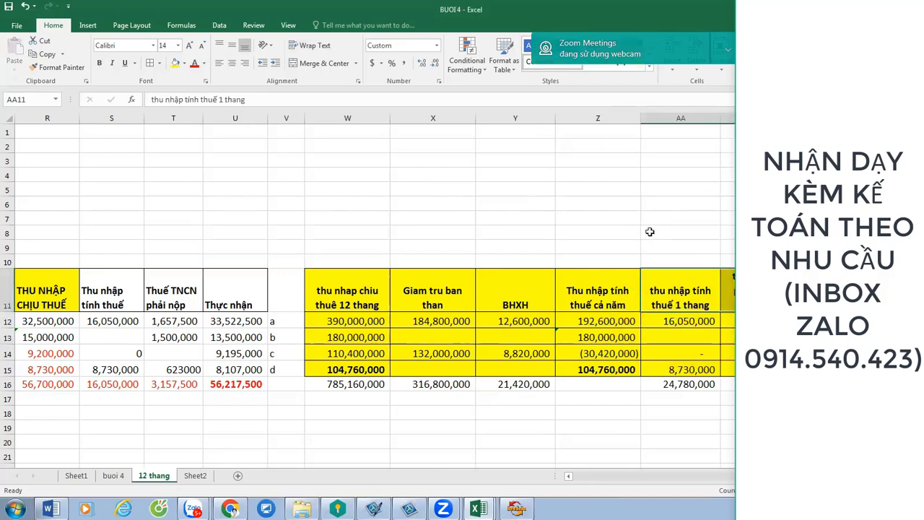
pyautogui.press('Down')
pyautogui.press('Down')
pyautogui.press('Down')
pyautogui.press('Down')
pyautogui.press('Left')
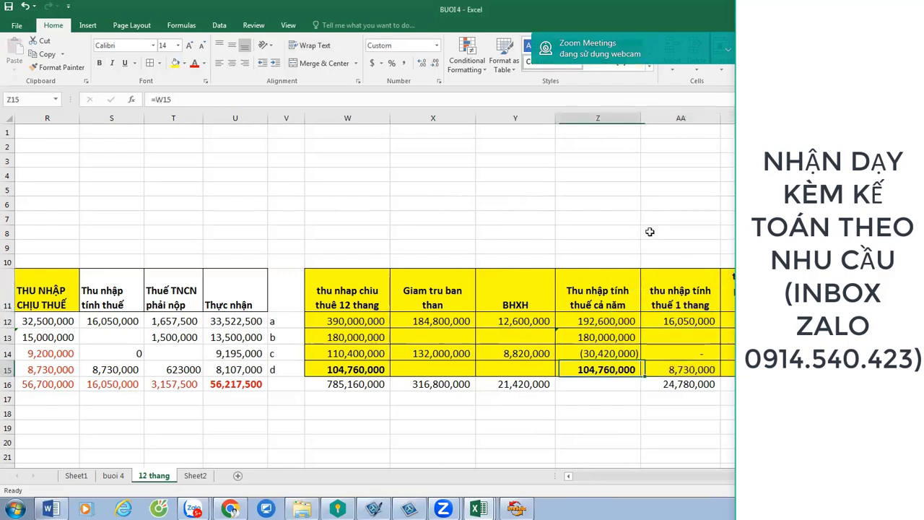
pyautogui.press('Left')
pyautogui.press('Left')
pyautogui.press('Left')
pyautogui.press('Right')
pyautogui.press('Right')
pyautogui.press('Left')
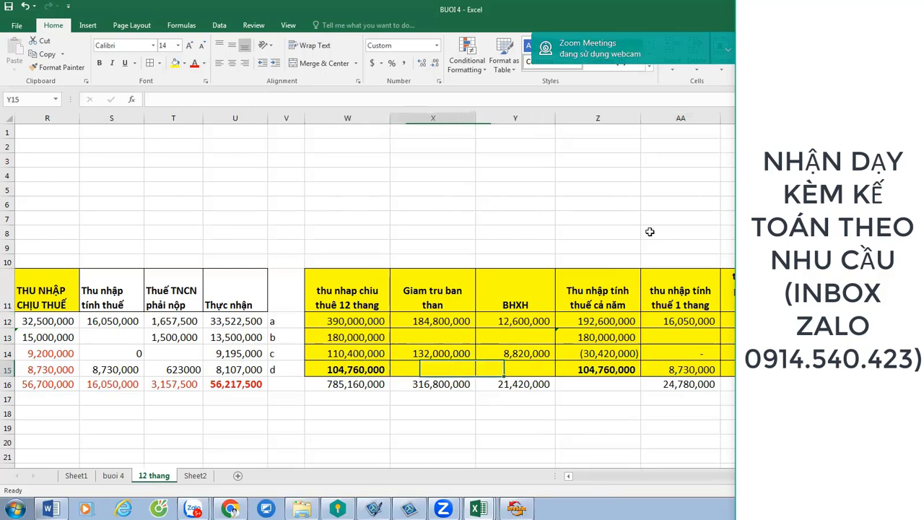
pyautogui.press('Right')
pyautogui.press('Left')
pyautogui.press('Right')
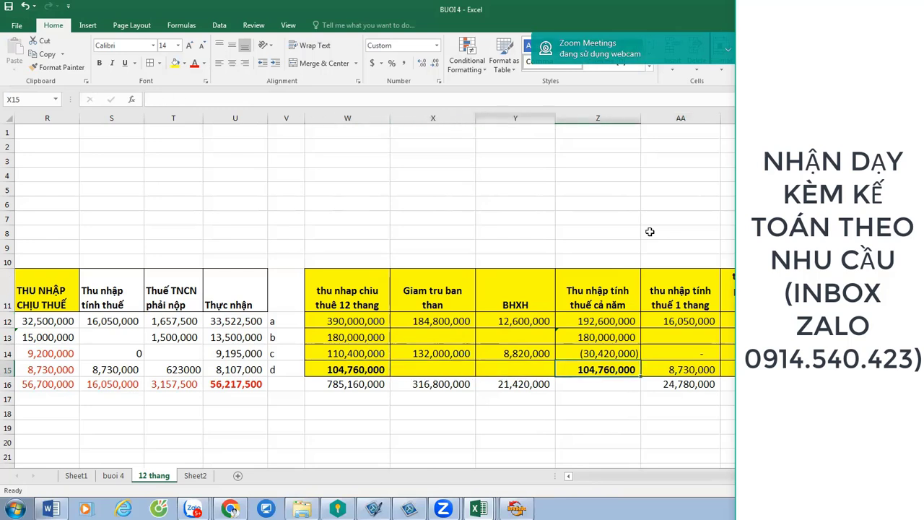
pyautogui.press('Right')
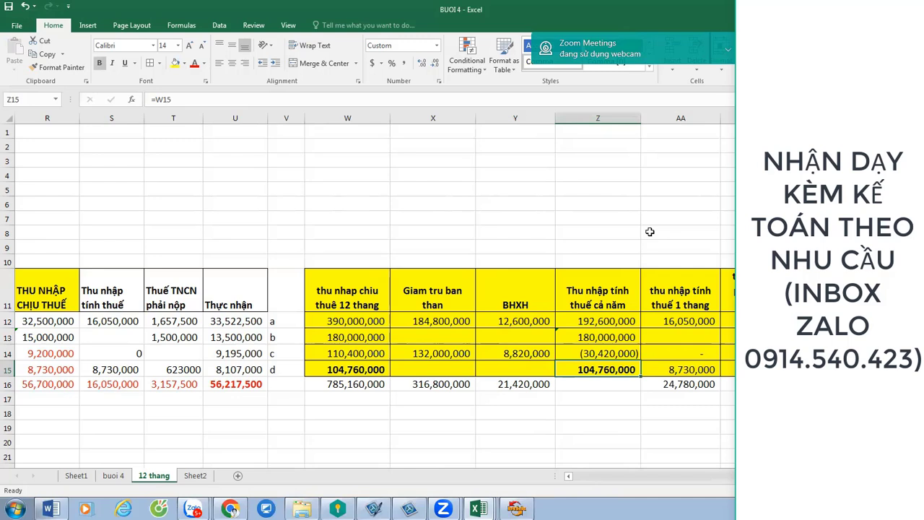
pyautogui.press('F2')
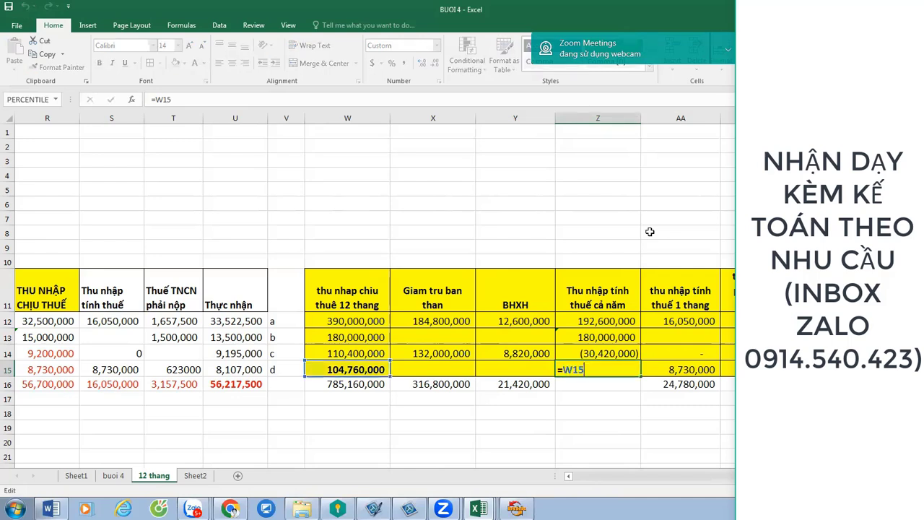
pyautogui.press('Escape')
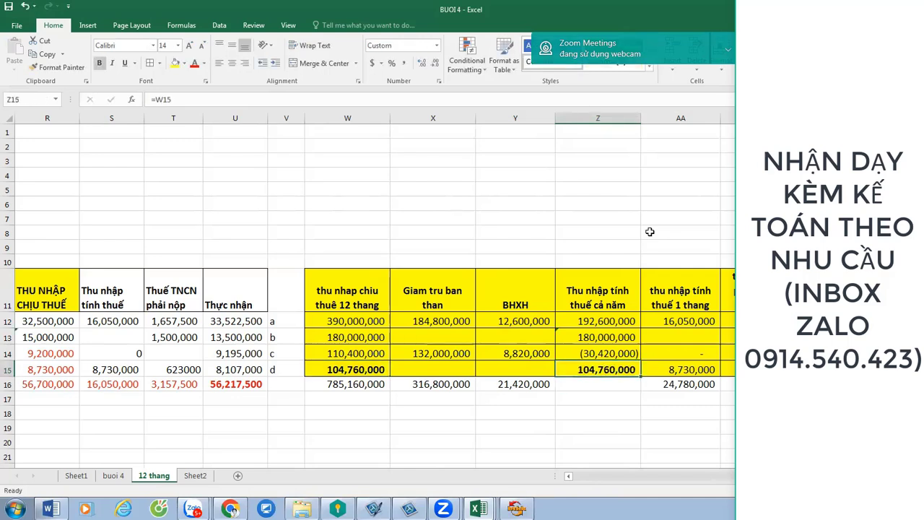
pyautogui.press('Left')
pyautogui.press('Left')
pyautogui.press('Left')
pyautogui.press('Left')
pyautogui.press('Left')
pyautogui.press('Left')
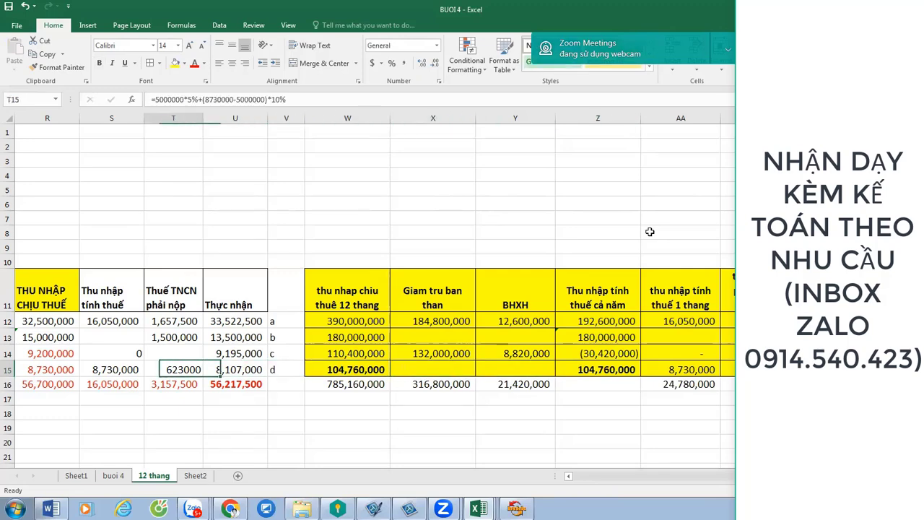
pyautogui.press('Left')
pyautogui.press('Left')
pyautogui.press('Left')
pyautogui.press('Left')
pyautogui.press('Left')
pyautogui.press('Left')
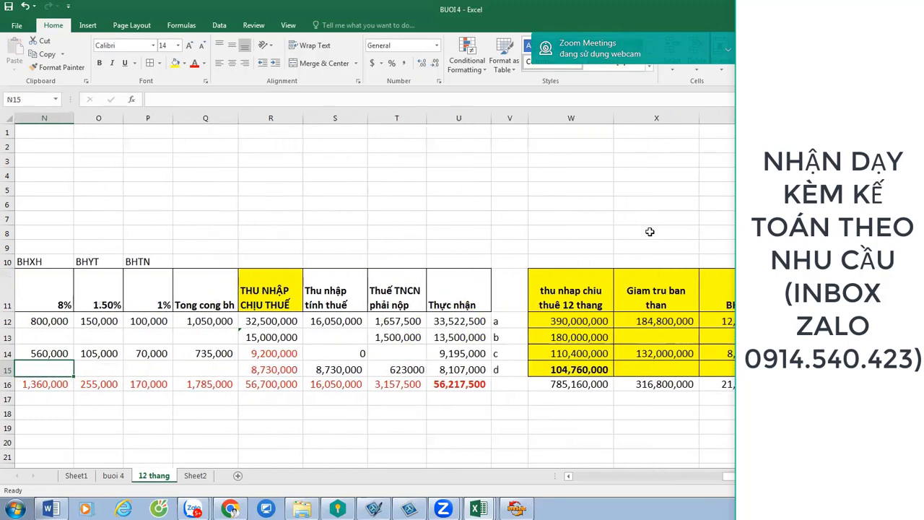
pyautogui.press('Left')
pyautogui.press('Left')
pyautogui.press('Left')
pyautogui.press('Left')
pyautogui.press('Left')
pyautogui.press('Left')
pyautogui.press('Left')
pyautogui.press('Left')
pyautogui.press('Left')
pyautogui.press('Left')
pyautogui.press('Left')
pyautogui.press('Left')
pyautogui.press('Left')
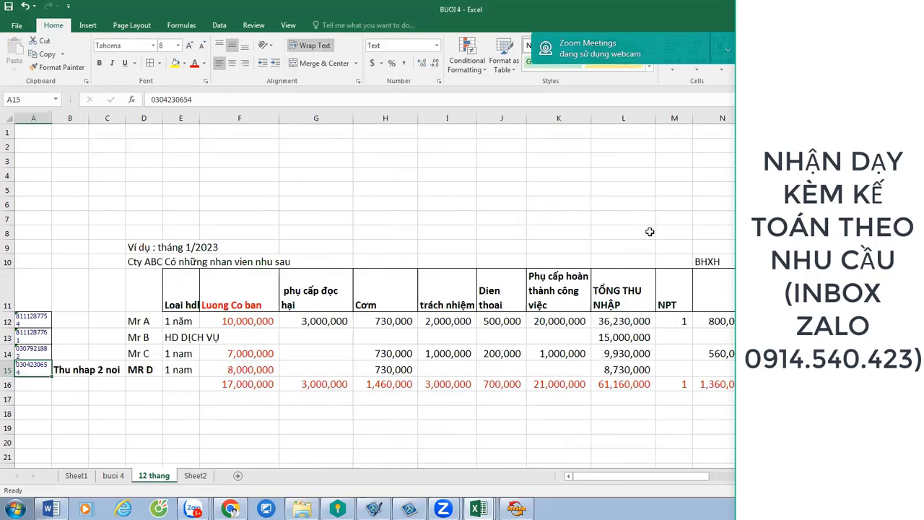
pyautogui.press('Right')
pyautogui.press('Right')
pyautogui.press('Right')
pyautogui.press('Right')
pyautogui.press('Right')
pyautogui.press('Right')
pyautogui.press('Right')
pyautogui.press('Right')
pyautogui.press('Right')
pyautogui.press('Right')
pyautogui.press('Right')
pyautogui.press('Right')
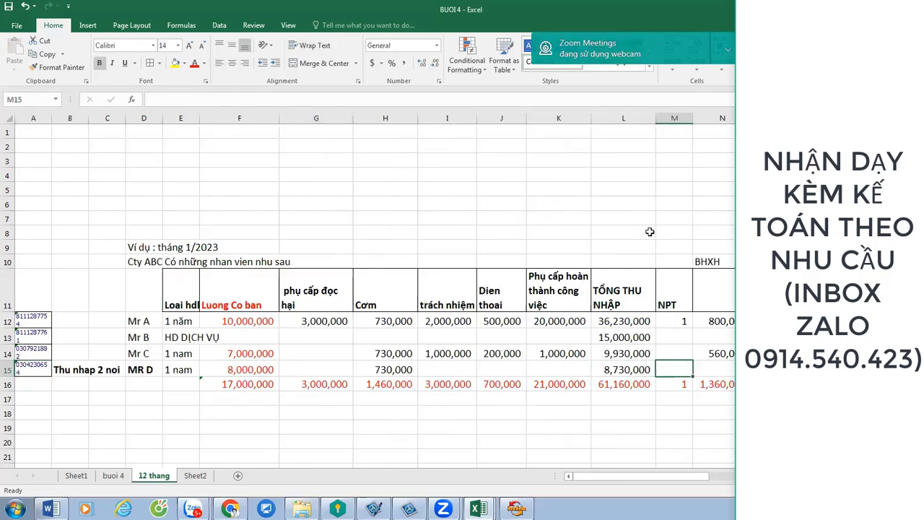
pyautogui.press('Right')
pyautogui.press('Right')
pyautogui.press('Right')
pyautogui.press('Right')
pyautogui.press('Right')
pyautogui.press('Right')
pyautogui.press('Right')
pyautogui.press('Right')
pyautogui.press('Right')
pyautogui.press('Right')
pyautogui.press('Right')
pyautogui.press('Right')
pyautogui.press('Right')
pyautogui.press('Right')
pyautogui.press('Right')
pyautogui.press('Left')
pyautogui.press('Left')
pyautogui.press('Left')
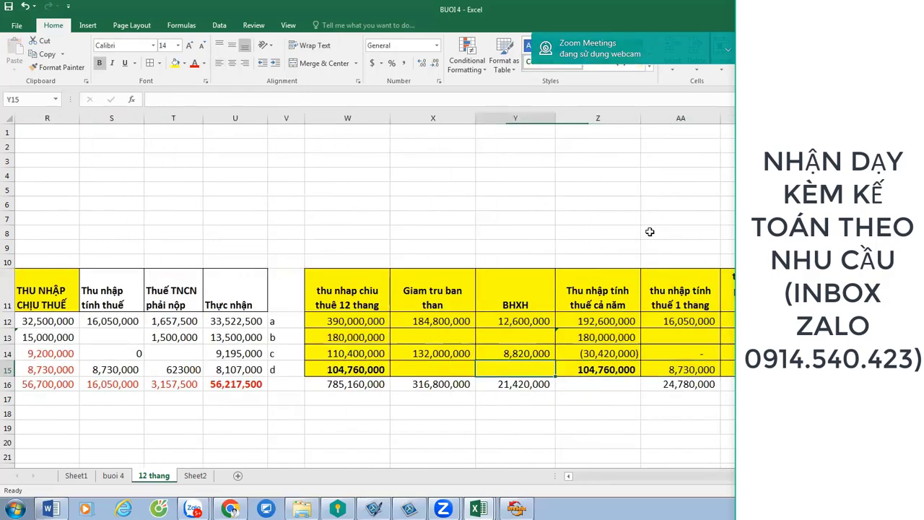
pyautogui.press('Left')
pyautogui.press('Left')
pyautogui.press('F2')
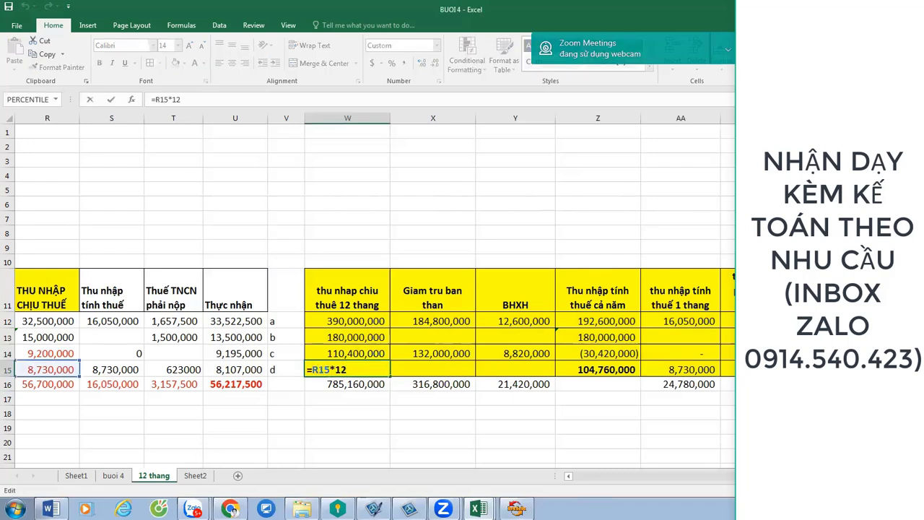
pyautogui.moveTo(726, 477); pyautogui.dragTo(728, 496)
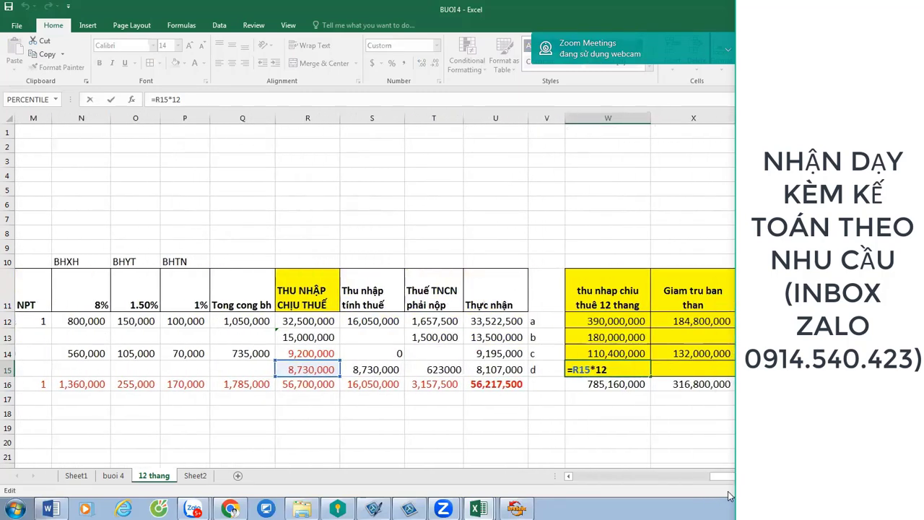
pyautogui.hotkey('ctrl', 'Return')
pyautogui.press('Right')
pyautogui.press('Right')
pyautogui.press('Right')
pyautogui.press('Right')
pyautogui.press('Right')
pyautogui.press('Right')
pyautogui.press('Right')
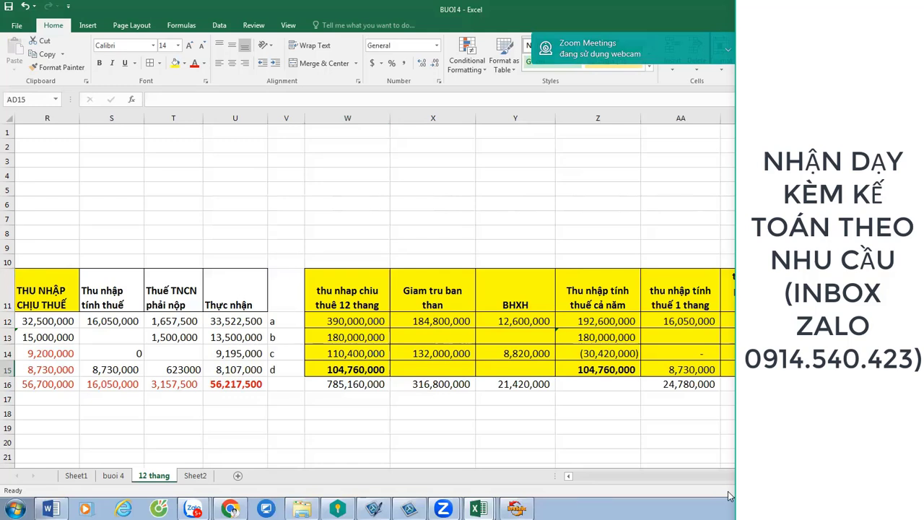
pyautogui.press('Up')
pyautogui.press('Up')
pyautogui.press('Up')
pyautogui.press('Up')
pyautogui.press('Left')
# Enter the header 'Thue phai nop ca nam' in AC11, correcting the typo.
pyautogui.write('=')
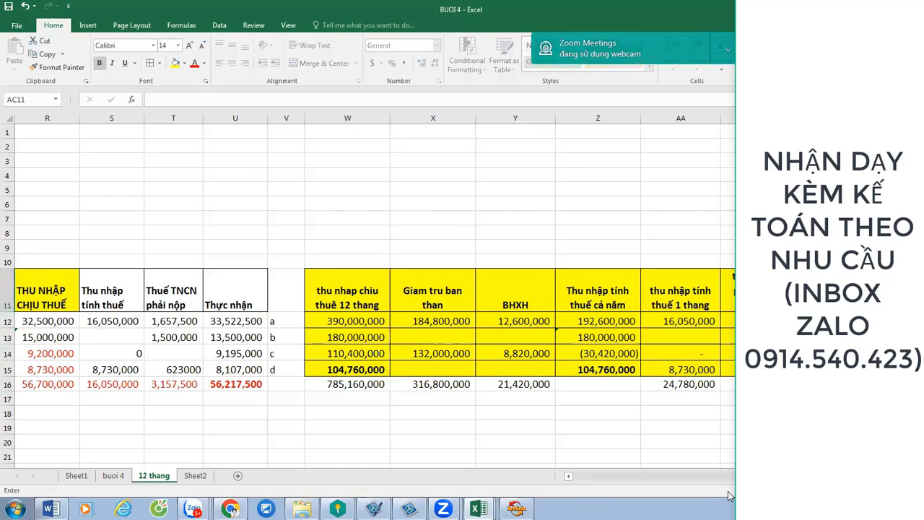
pyautogui.write('theu ph')
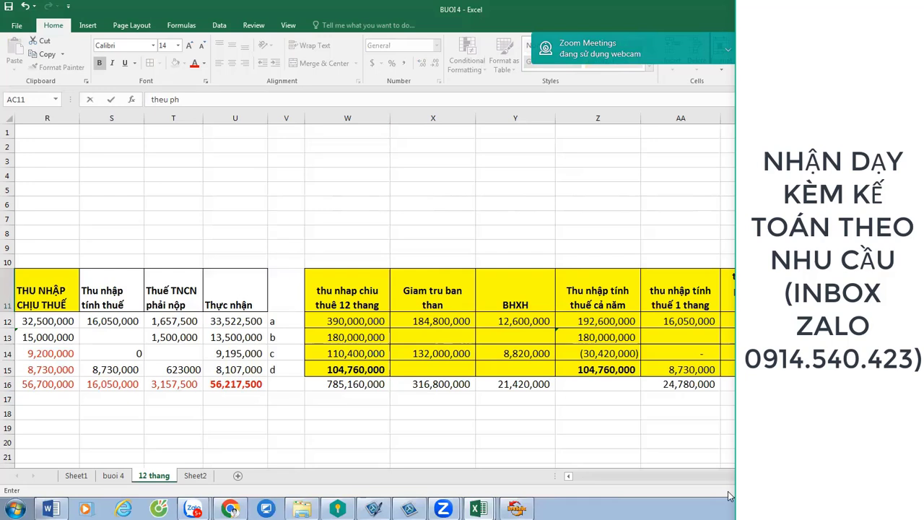
pyautogui.write('ai nop')
pyautogui.press('Return')
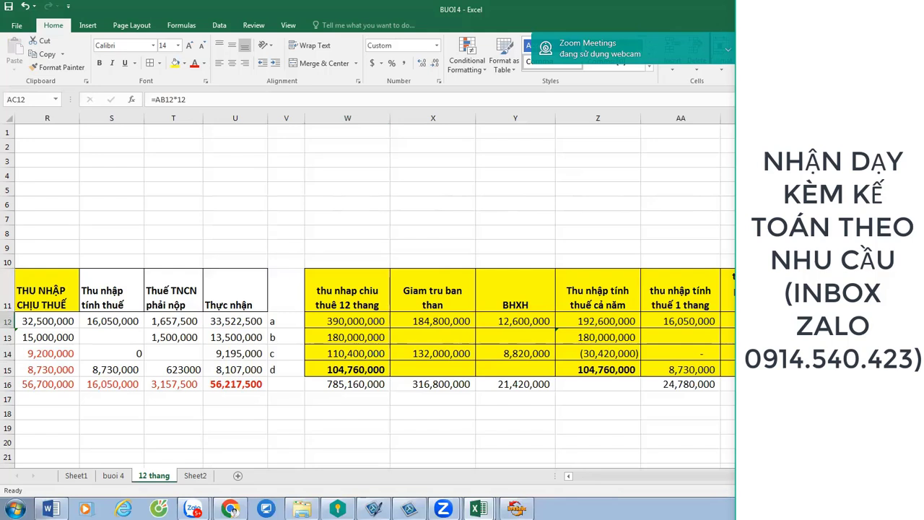
pyautogui.press('Up')
pyautogui.write('Thue phai nio')
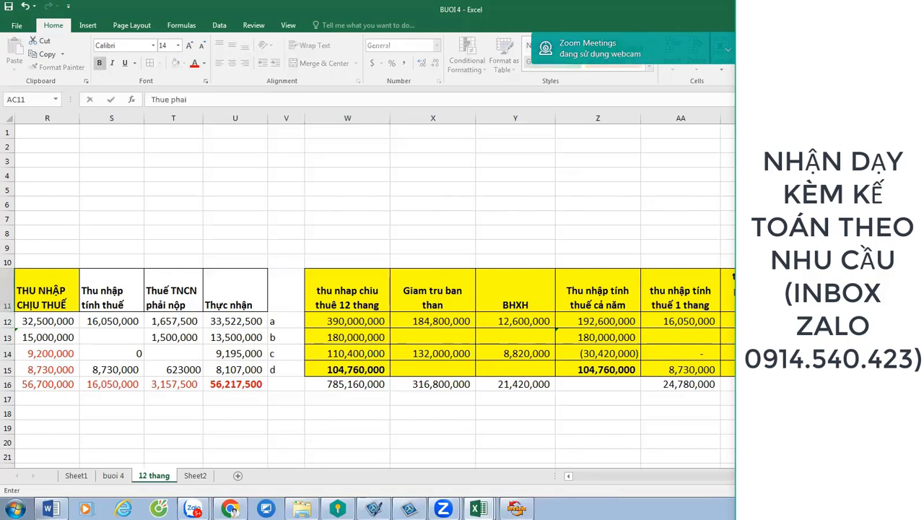
pyautogui.press('BackSpace')
pyautogui.press('BackSpace')
pyautogui.write('op ca nam')
pyautogui.press('Return')
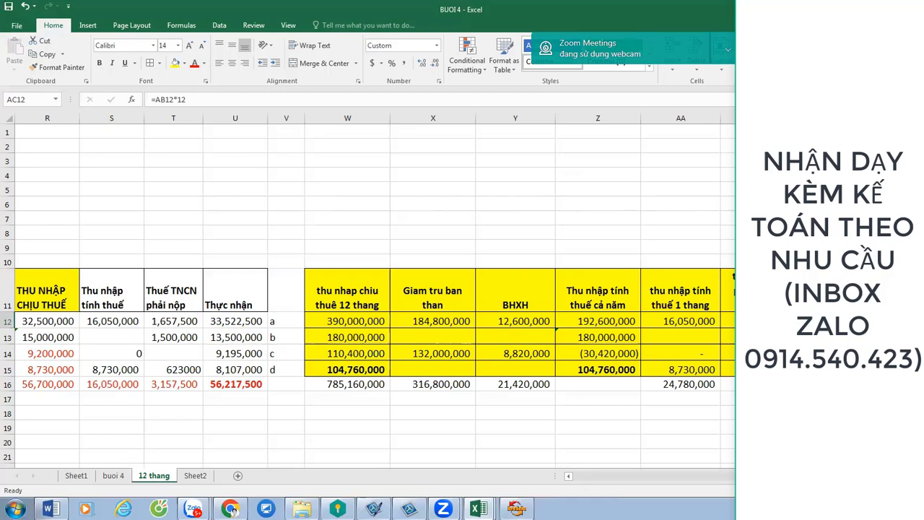
# Replace Z14's negative -30,420,000 result with 0 so it displays as a dash.
pyautogui.click(613, 352)
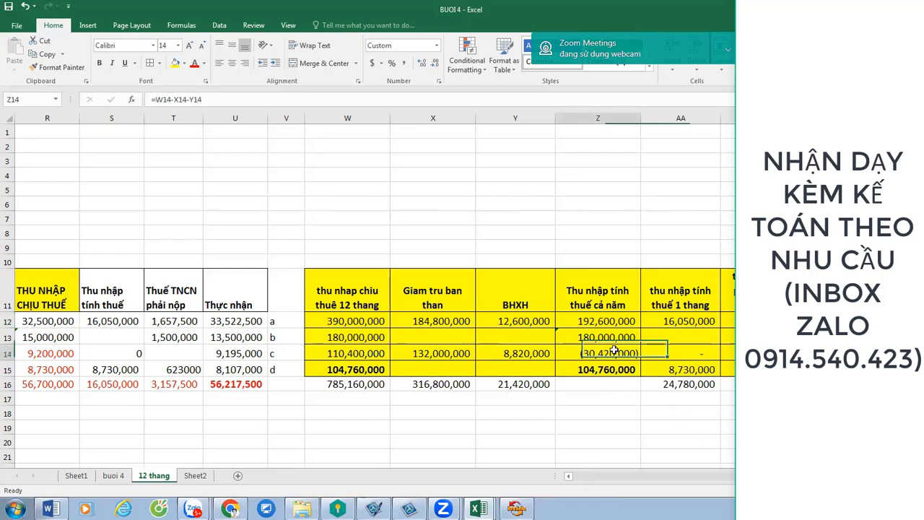
pyautogui.write('0')
pyautogui.press('Return')
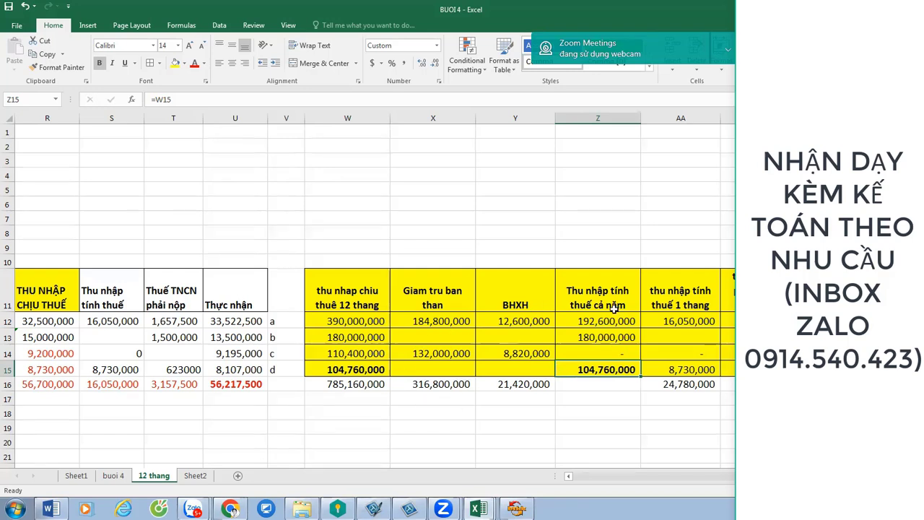
# Make the labels a, b, c and d in V12:V15 bold.
pyautogui.click(286, 321)
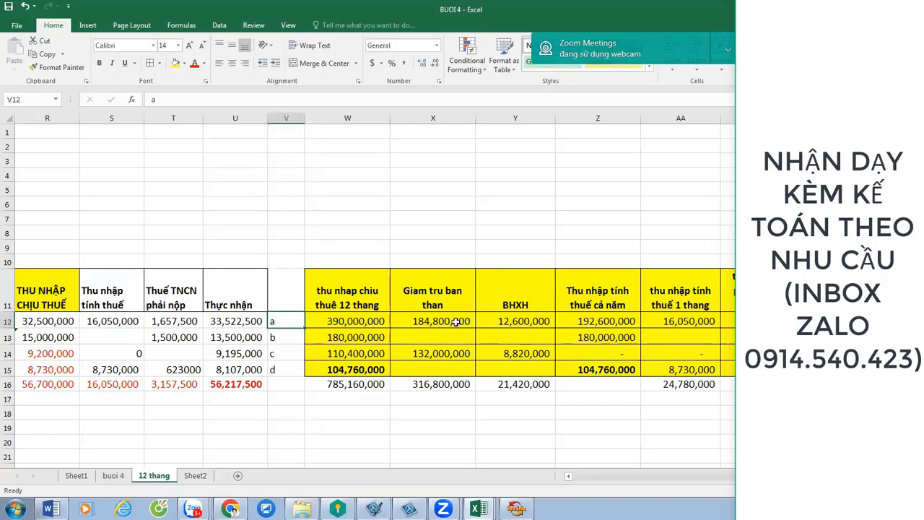
pyautogui.click(285, 336)
pyautogui.click(286, 352)
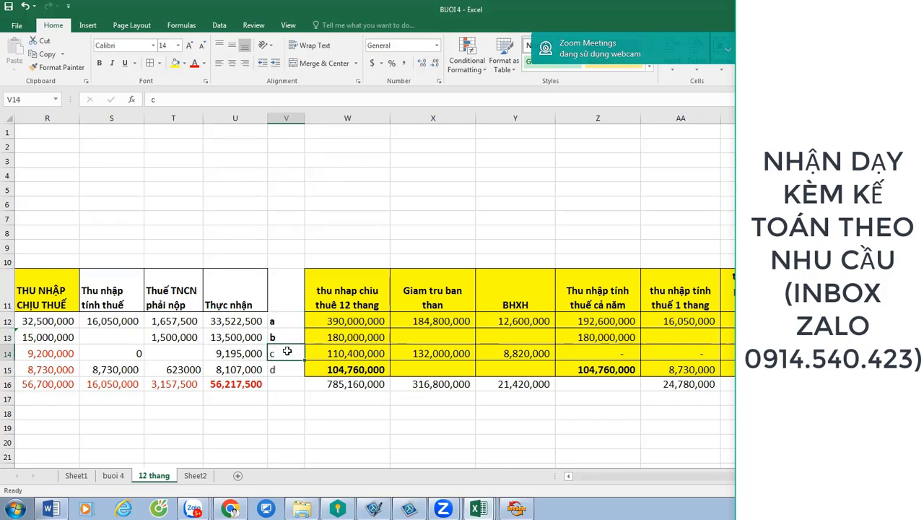
pyautogui.click(282, 363)
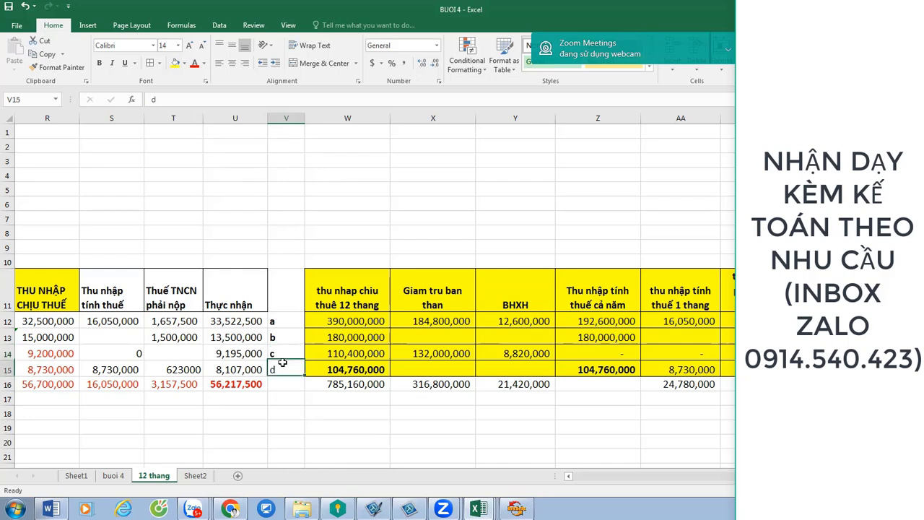
pyautogui.hotkey('ctrl', 'b')
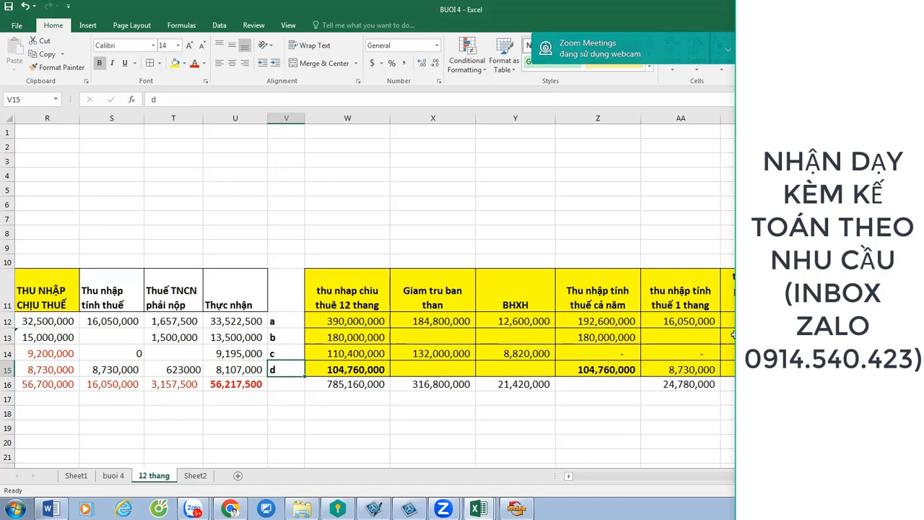
pyautogui.doubleClick(692, 322)
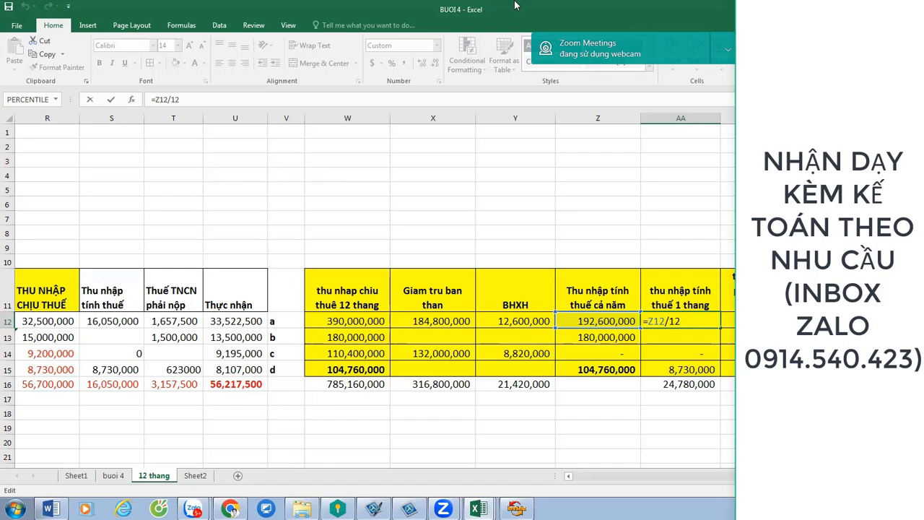
pyautogui.press('Return')
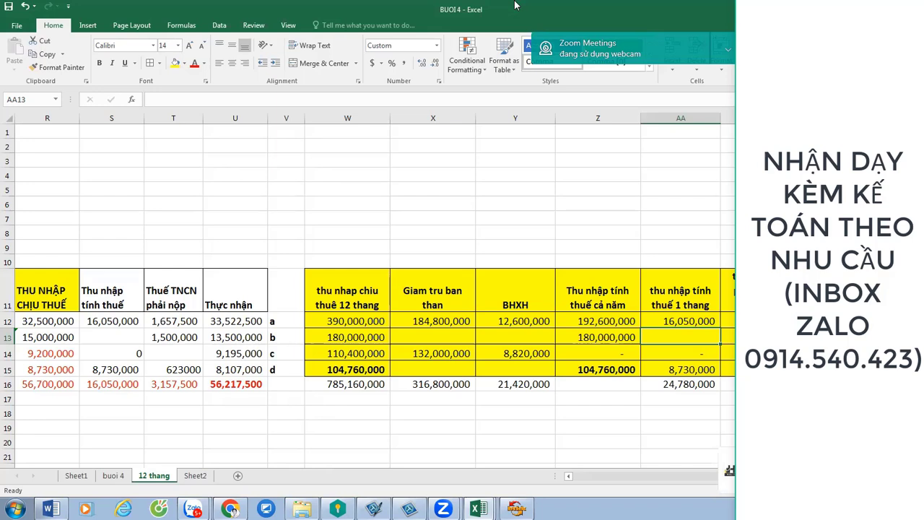
# Review the row 12 formulas across W12 to AB12.
pyautogui.press('Up')
pyautogui.press('Right')
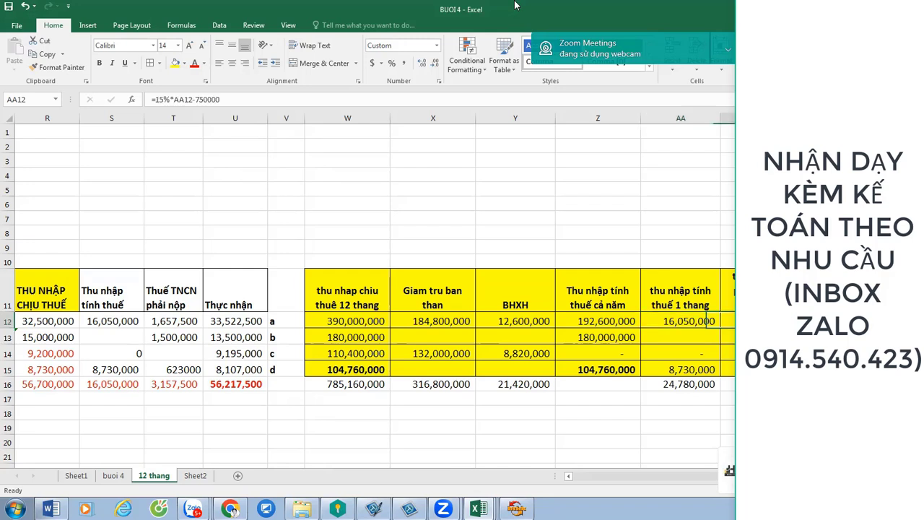
pyautogui.press('Left')
pyautogui.press('Left')
pyautogui.press('Left')
pyautogui.press('Left')
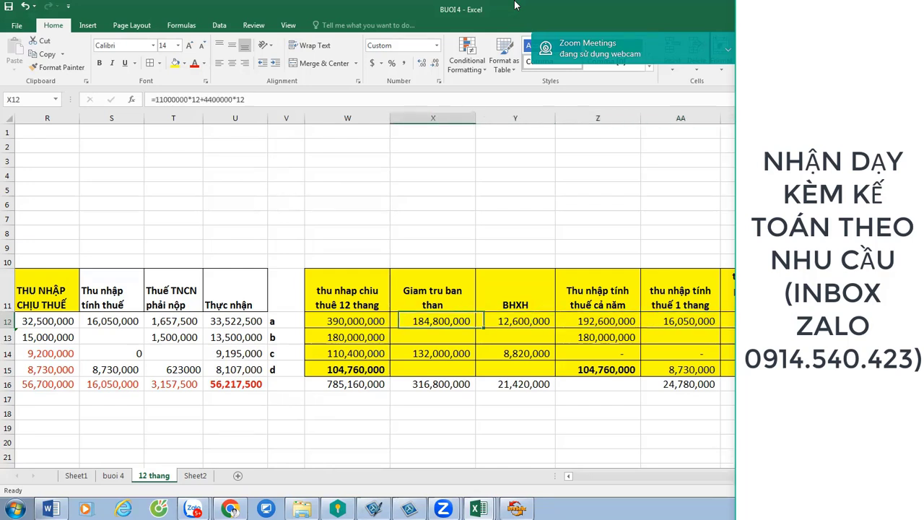
pyautogui.press('Left')
pyautogui.press('Left')
pyautogui.press('Right')
pyautogui.press('Right')
pyautogui.press('Left')
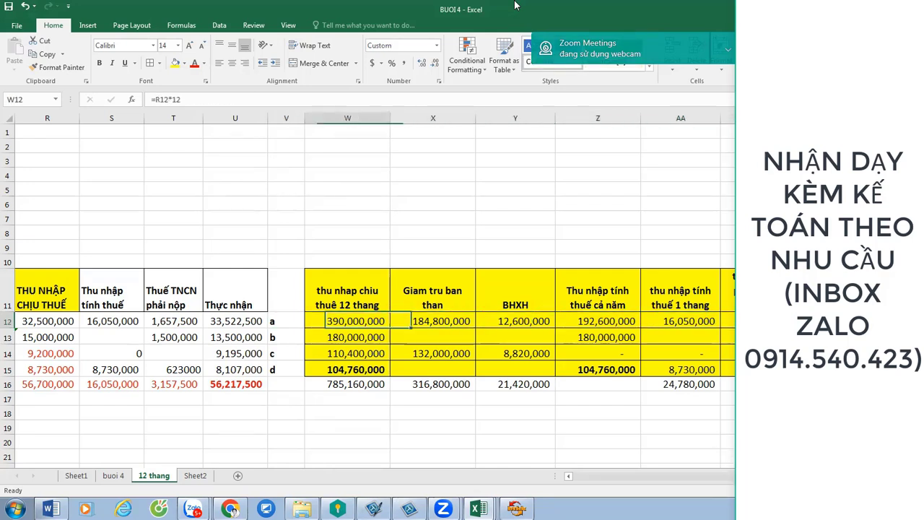
pyautogui.press('Left')
pyautogui.press('Right')
pyautogui.press('Right')
pyautogui.press('Right')
pyautogui.press('Right')
pyautogui.press('Left')
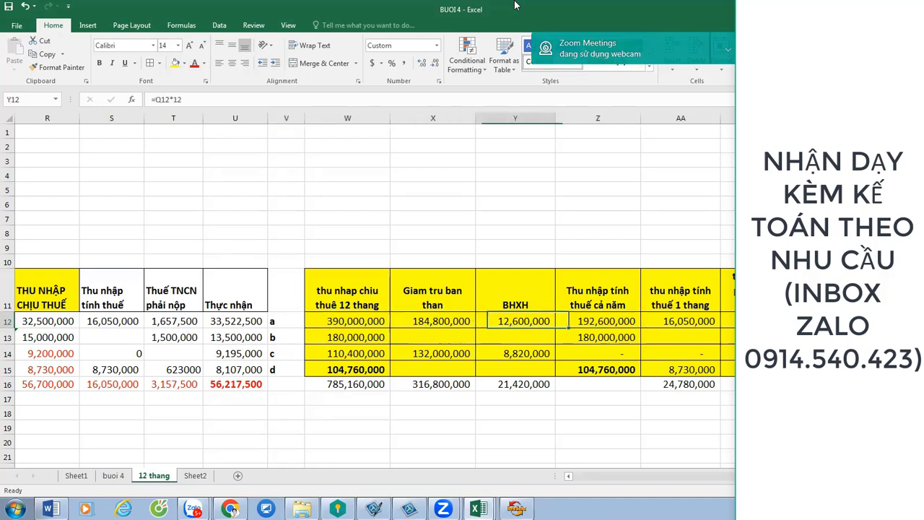
pyautogui.press('Left')
pyautogui.press('Left')
pyautogui.press('Right')
pyautogui.press('Right')
pyautogui.press('Right')
pyautogui.press('Right')
pyautogui.press('Left')
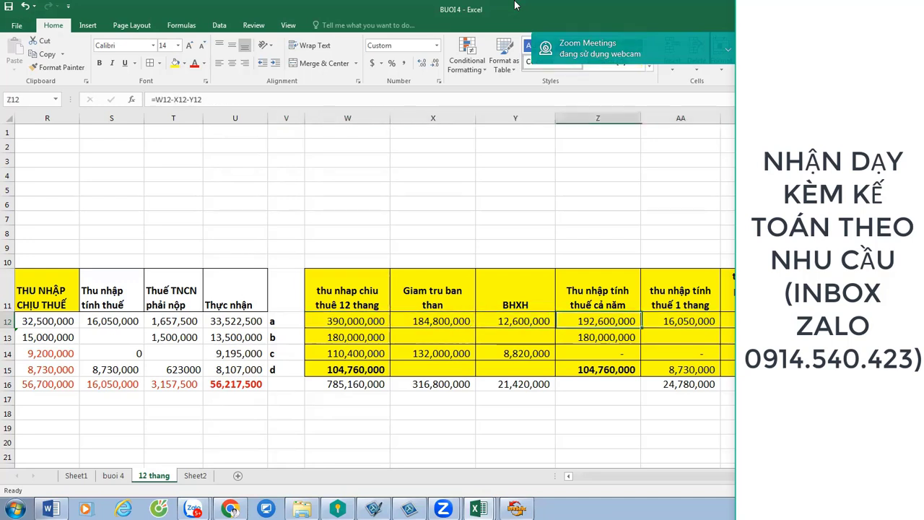
pyautogui.press('Left')
pyautogui.press('Left')
pyautogui.press('Left')
pyautogui.press('Left')
pyautogui.press('Right')
pyautogui.press('Right')
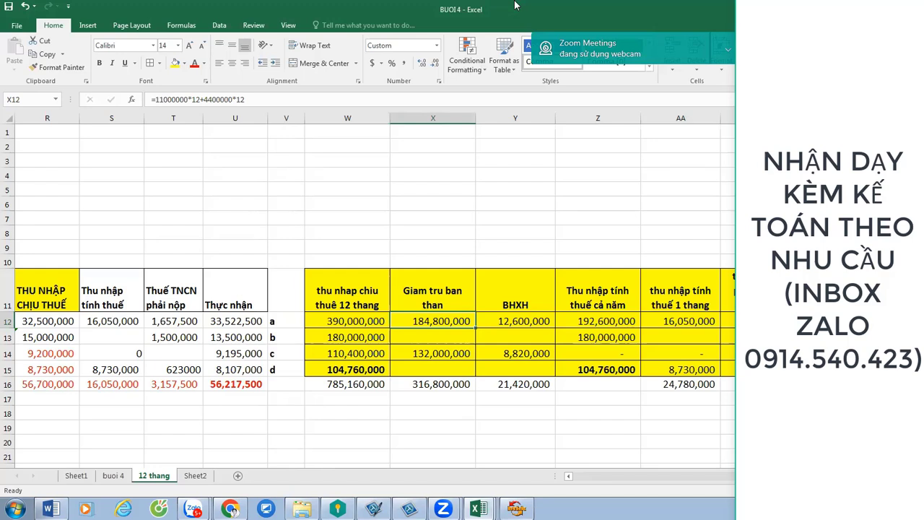
# Review the row 13–14 formulas and open W15's =R15*12 formula for checking.
pyautogui.press('Down')
pyautogui.press('Left')
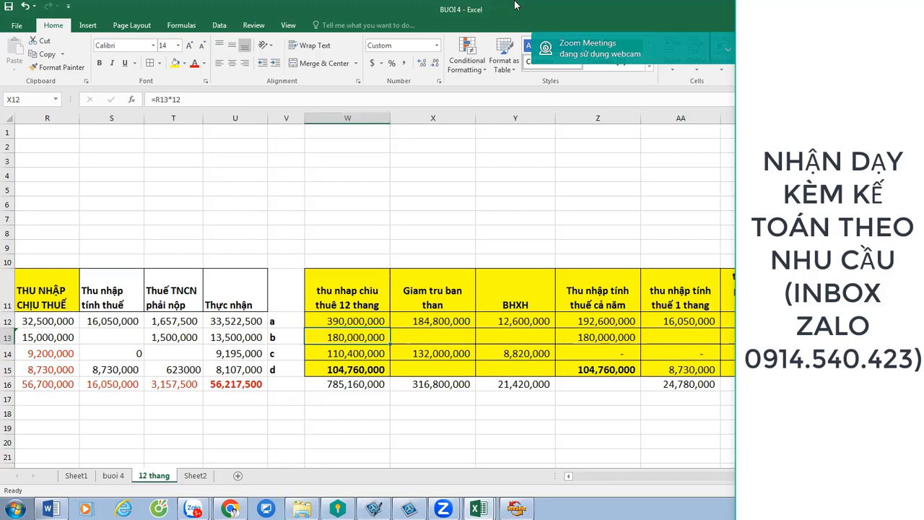
pyautogui.press('Right')
pyautogui.press('Right')
pyautogui.press('Right')
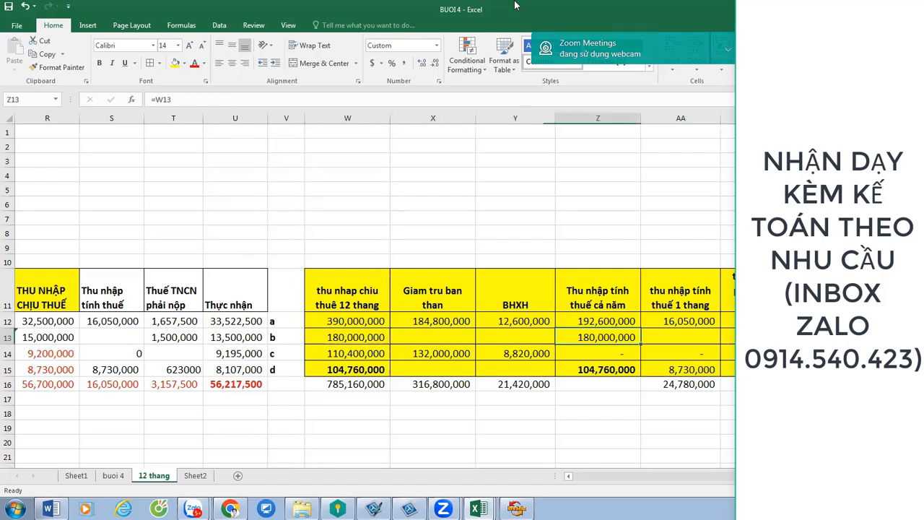
pyautogui.press('Down')
pyautogui.press('Left')
pyautogui.press('Left')
pyautogui.press('Left')
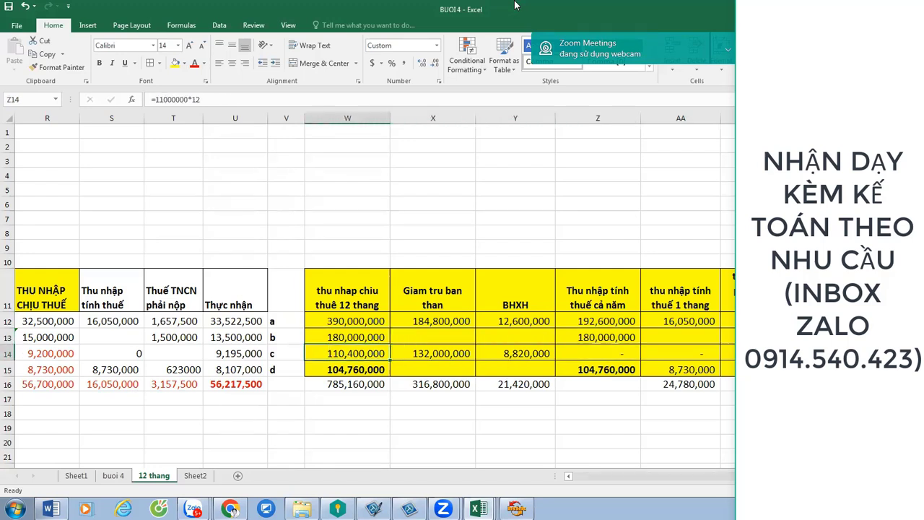
pyautogui.press('Right')
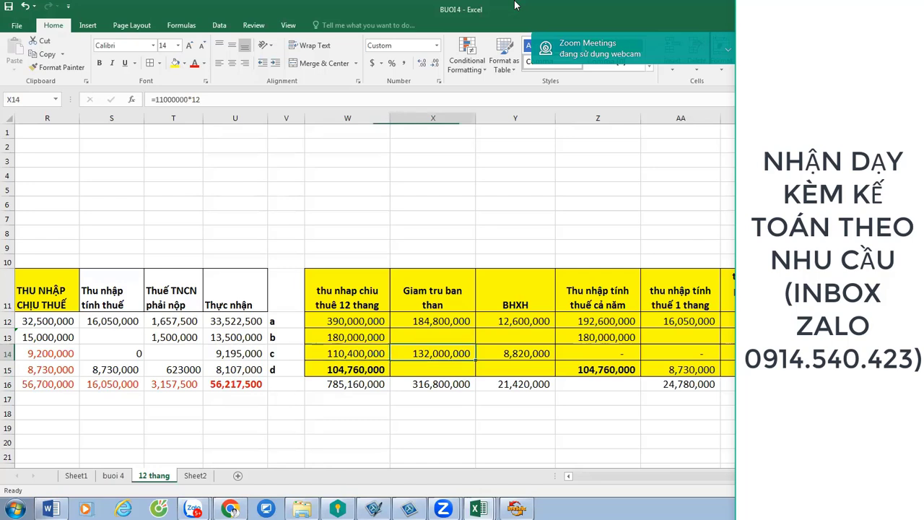
pyautogui.press('Left')
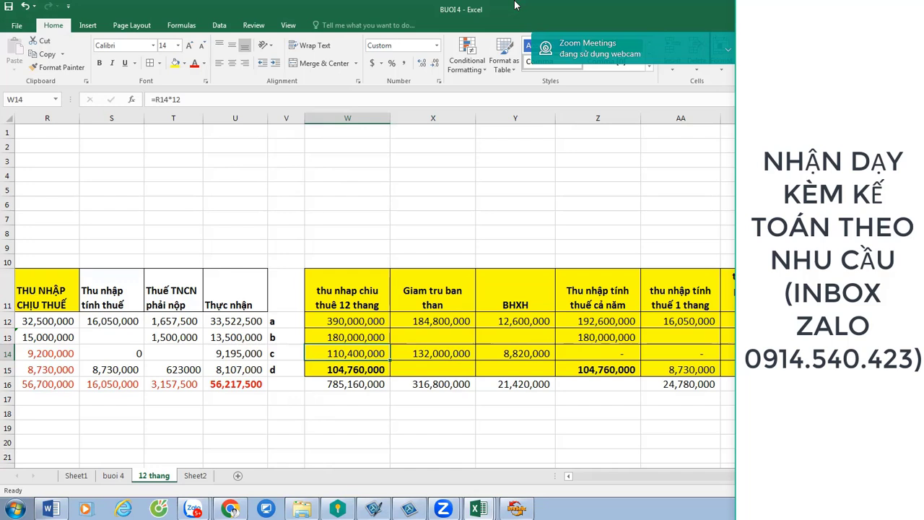
pyautogui.press('Right')
pyautogui.press('Right')
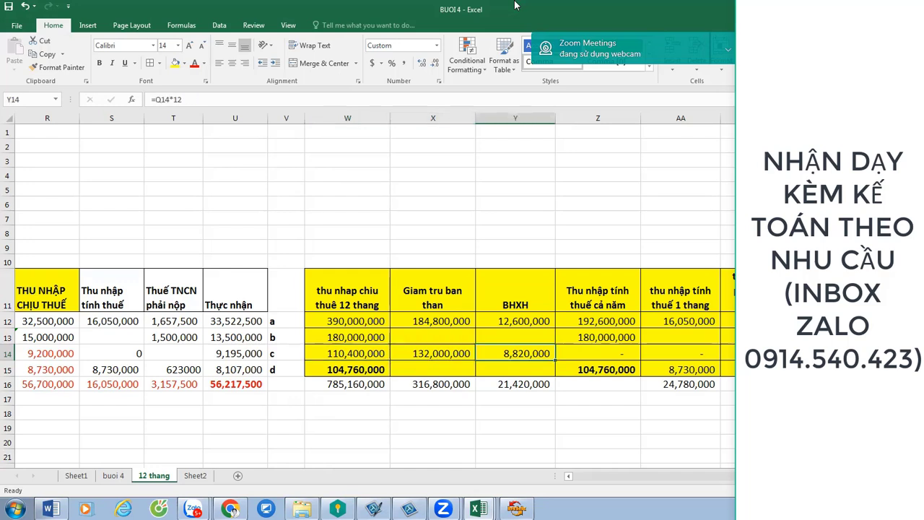
pyautogui.press('Down')
pyautogui.press('Left')
pyautogui.press('Left')
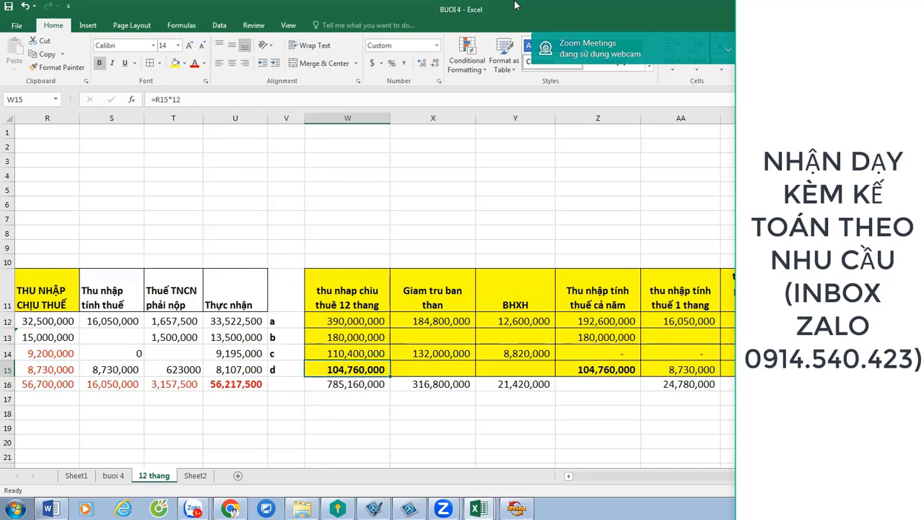
pyautogui.press('F2')
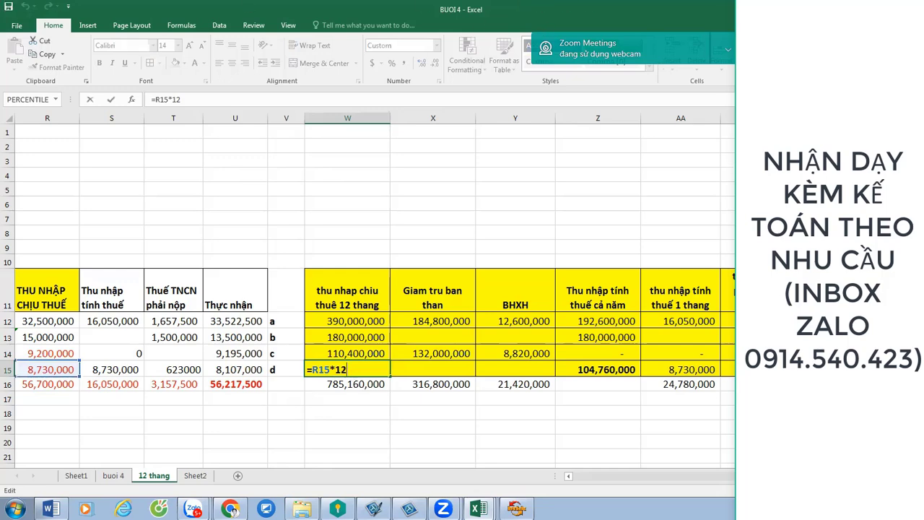
# Compare W15's =R15*12 against R15 and confirm it at 104,760,000.
pyautogui.moveTo(690, 479); pyautogui.dragTo(585, 475)
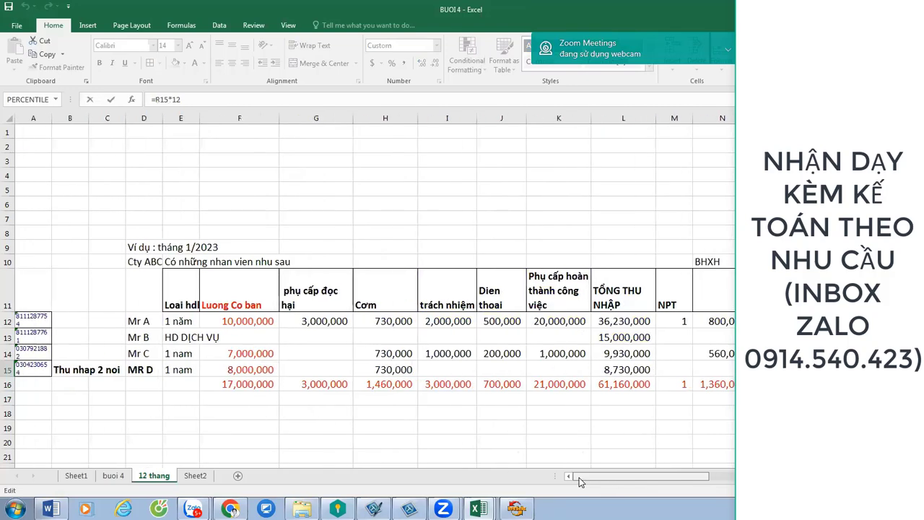
pyautogui.moveTo(580, 478); pyautogui.dragTo(734, 488)
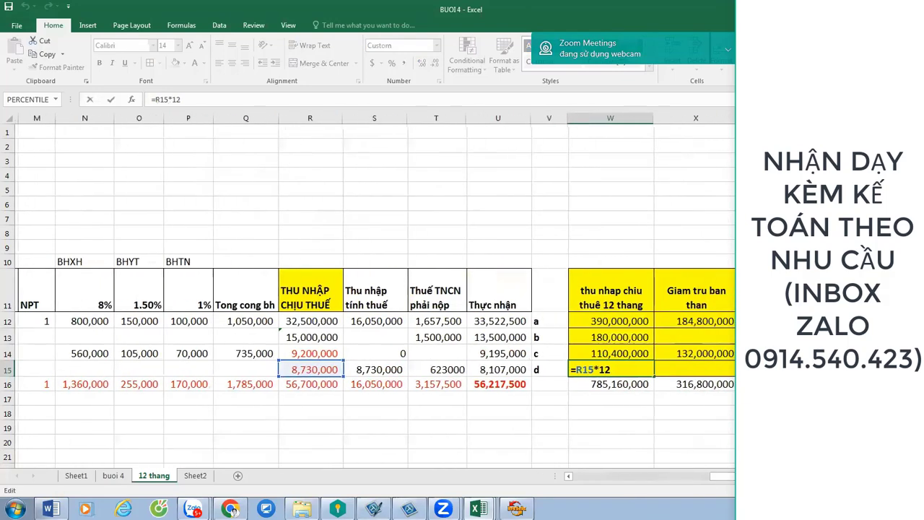
pyautogui.press('Tab')
pyautogui.press('Tab')
pyautogui.press('Tab')
pyautogui.press('Tab')
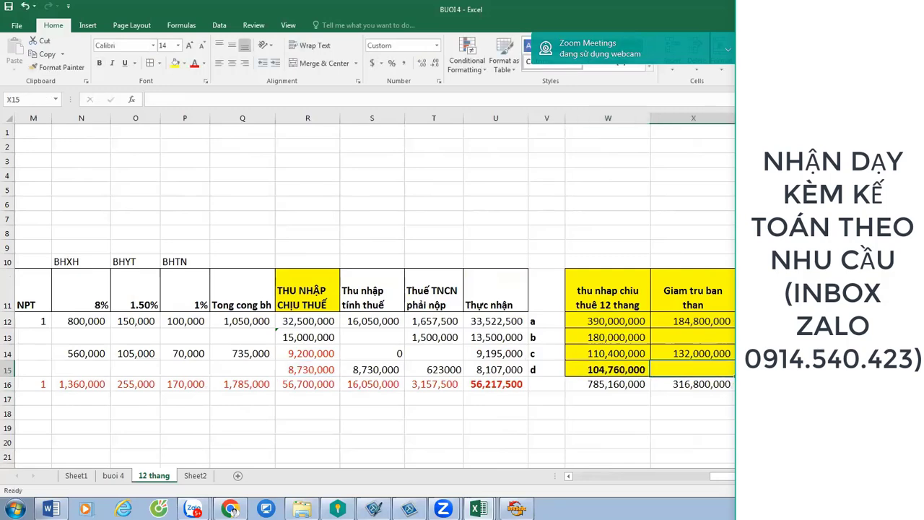
pyautogui.press('Tab')
pyautogui.press('Tab')
pyautogui.press('Tab')
pyautogui.press('Tab')
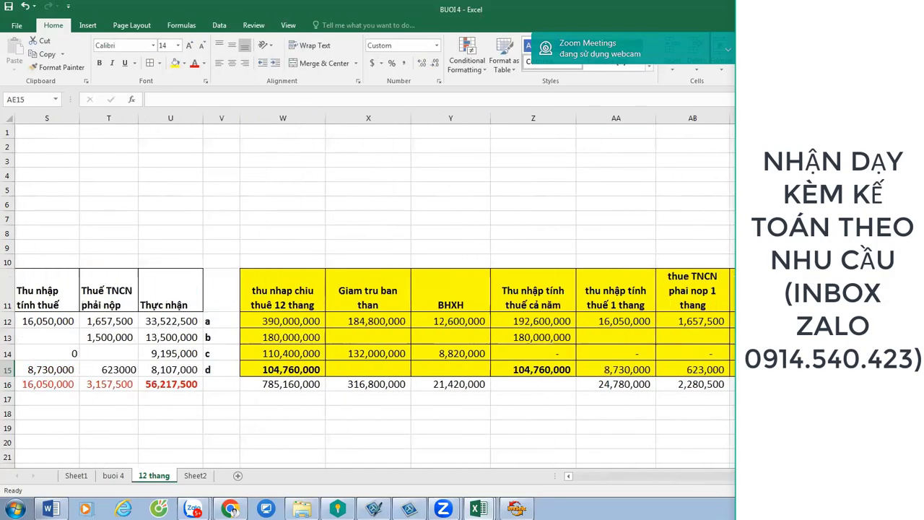
pyautogui.click(648, 373)
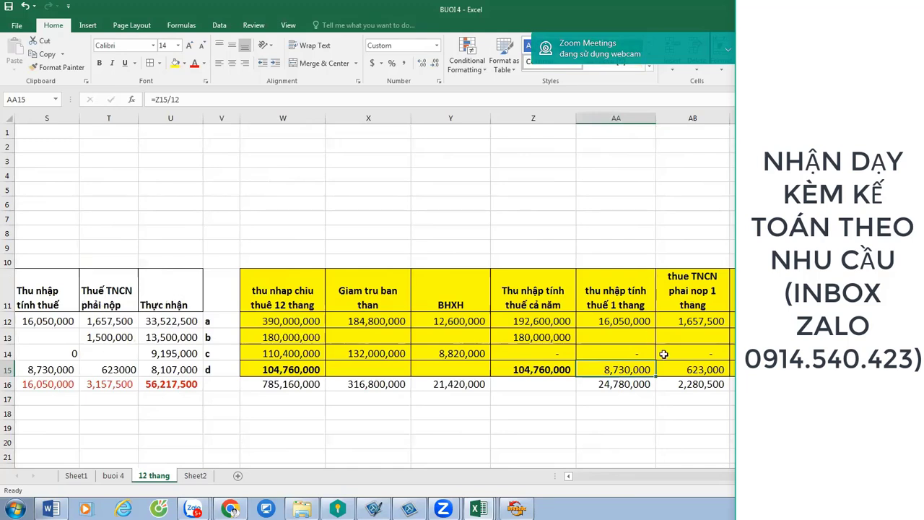
pyautogui.click(714, 374)
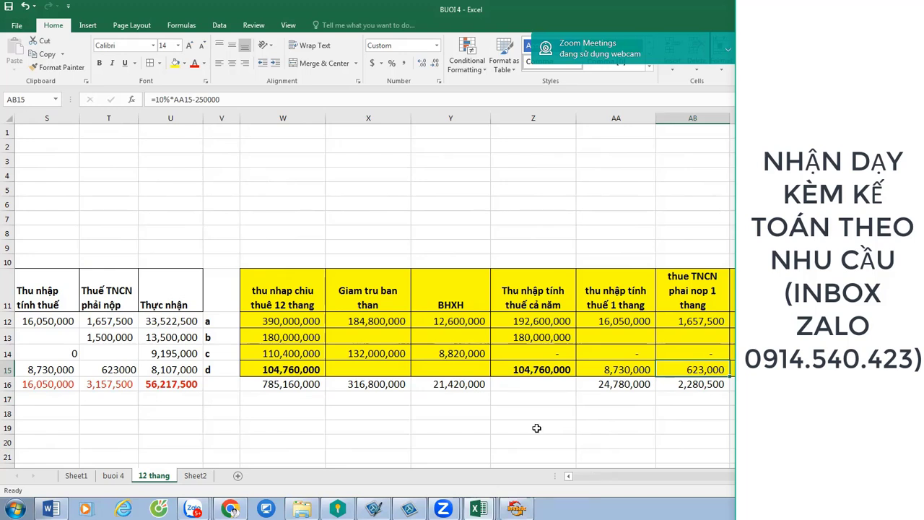
pyautogui.click(449, 424)
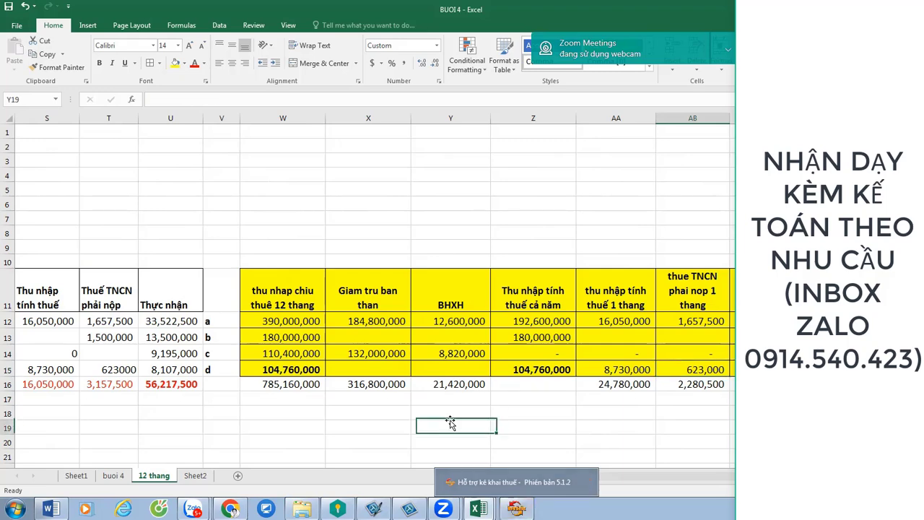
pyautogui.press('Left')
pyautogui.press('Left')
pyautogui.press('Left')
pyautogui.press('Left')
pyautogui.press('Left')
pyautogui.press('Left')
pyautogui.press('Left')
pyautogui.press('Left')
pyautogui.press('Left')
pyautogui.press('Home')
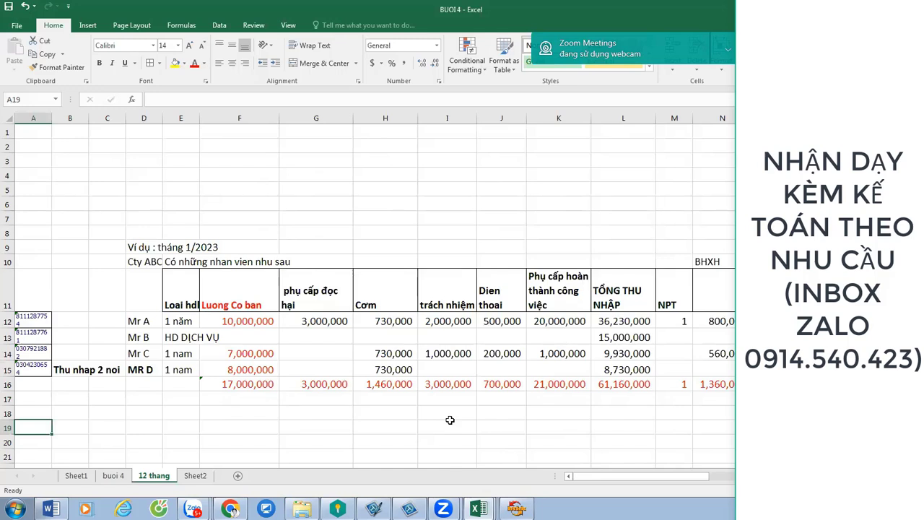
# Widen column E and bold the contract types in E12, E14 and E15.
pyautogui.press('Up')
pyautogui.press('Up')
pyautogui.press('Up')
pyautogui.press('Up')
pyautogui.press('Up')
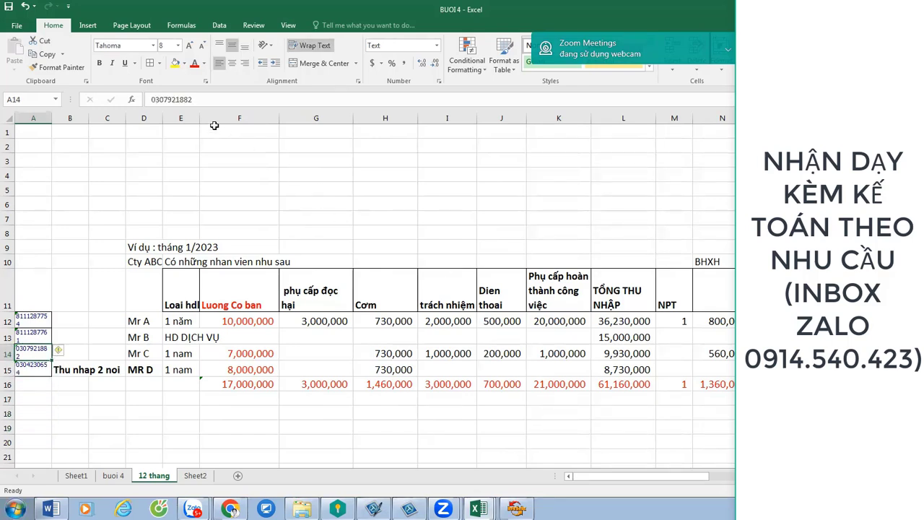
pyautogui.moveTo(199, 119); pyautogui.dragTo(219, 121)
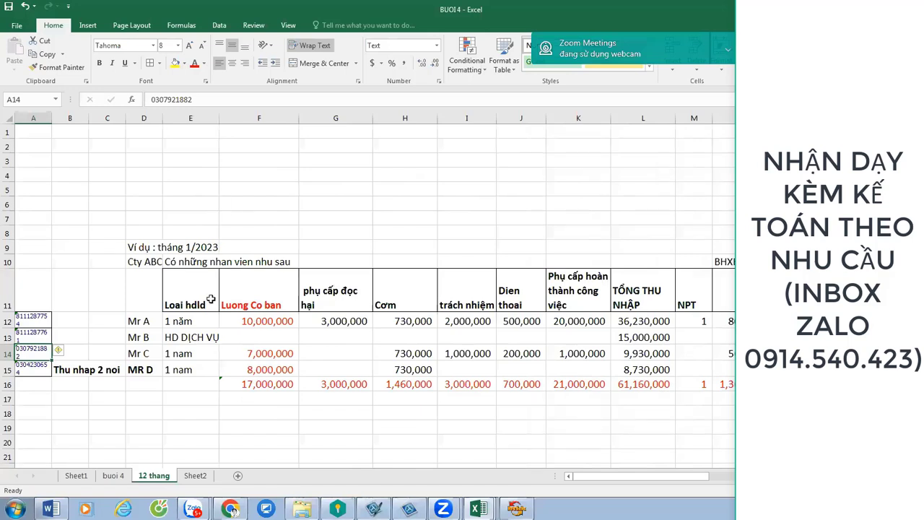
pyautogui.click(194, 322)
pyautogui.keyDown('ctrl'); pyautogui.click(188, 352); pyautogui.keyUp('ctrl')
pyautogui.keyDown('ctrl'); pyautogui.click(187, 369); pyautogui.keyUp('ctrl')
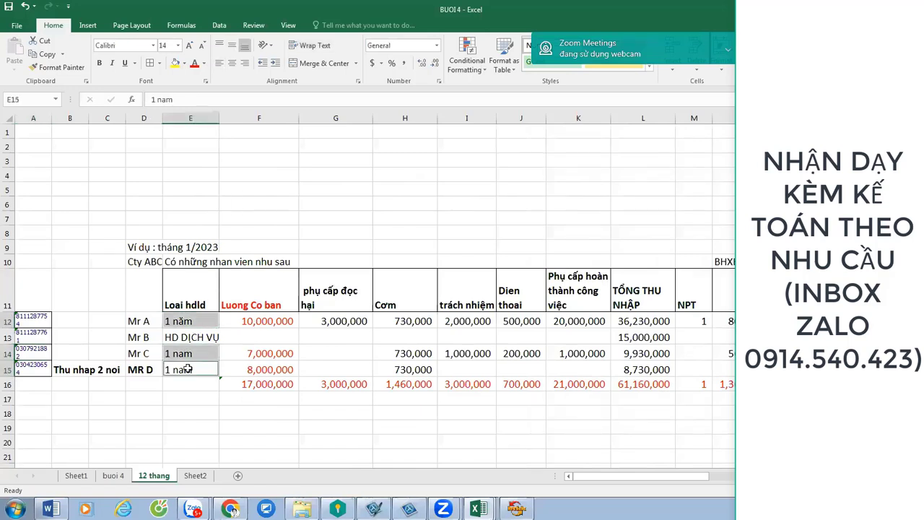
pyautogui.hotkey('ctrl', 'b')
pyautogui.click(254, 187)
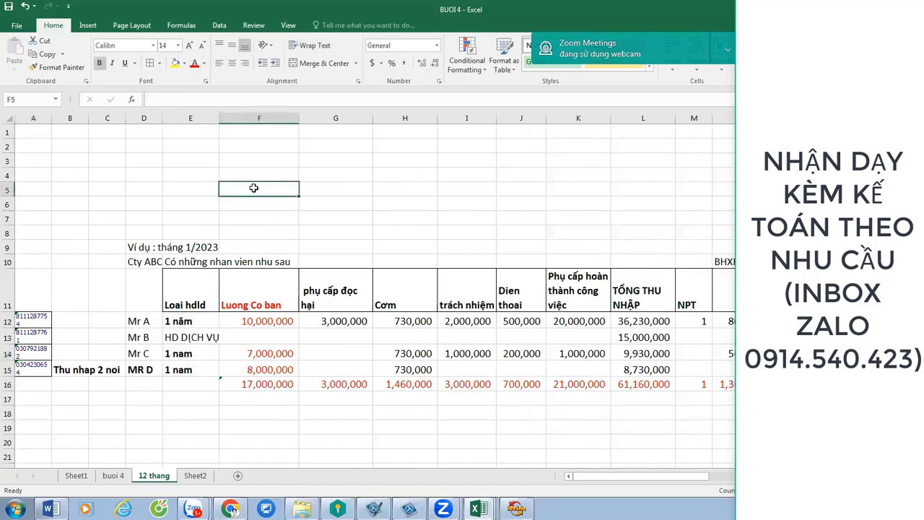
# Widen column E further so 'HD DỊCH VỤ' fits fully, then move along row 15 from H15.
pyautogui.click(207, 340)
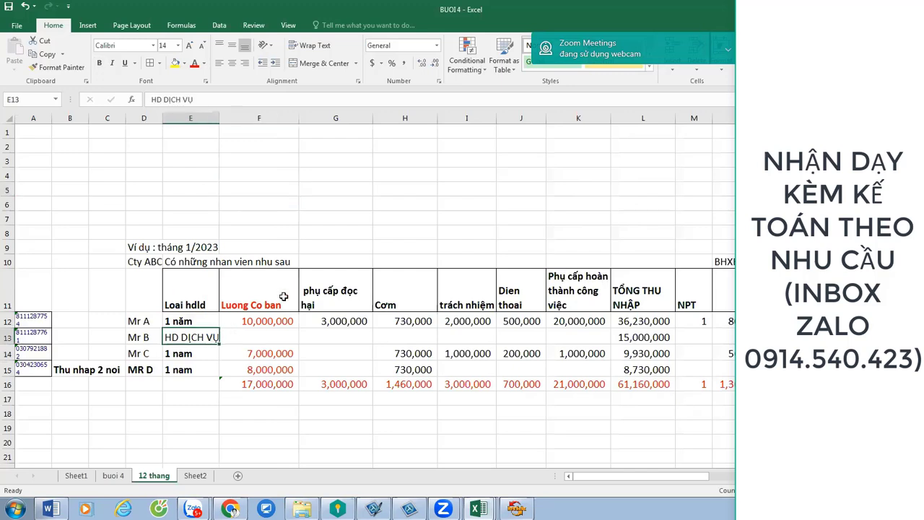
pyautogui.moveTo(235, 121); pyautogui.dragTo(235, 121)
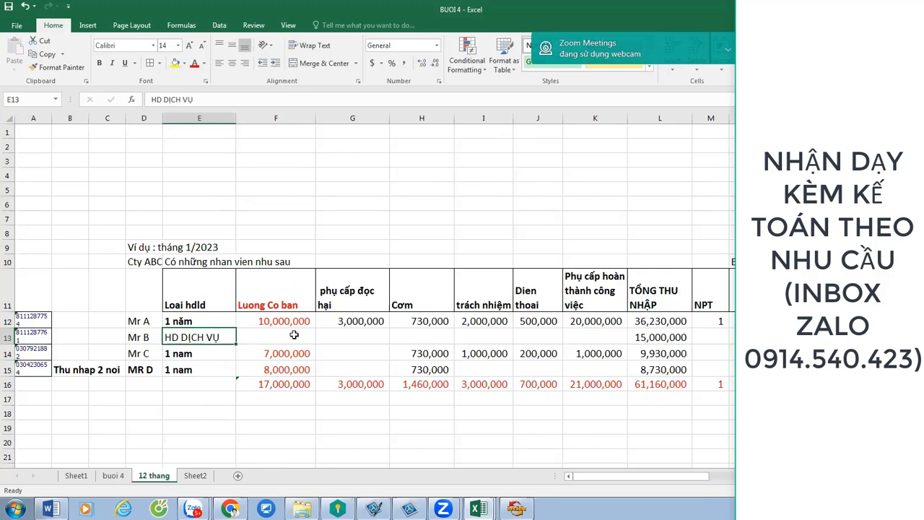
pyautogui.click(418, 374)
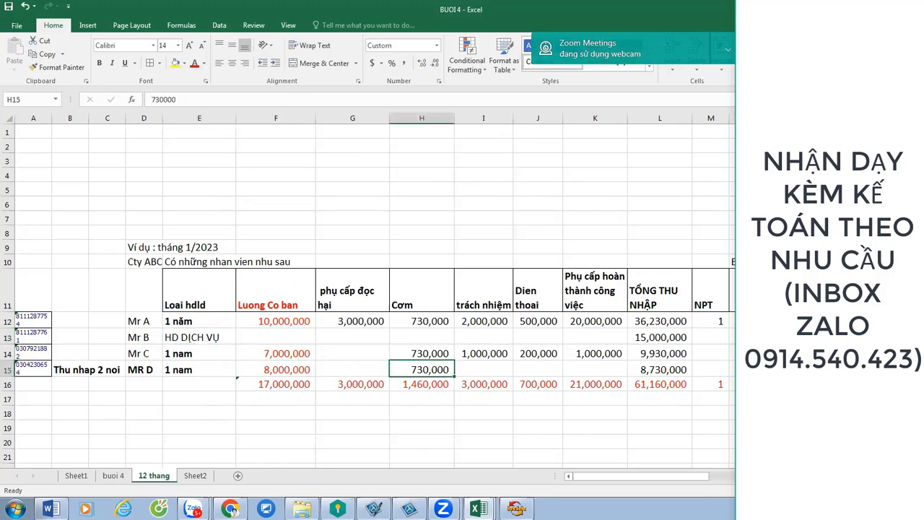
pyautogui.press('Right')
pyautogui.press('Right')
pyautogui.press('Right')
pyautogui.press('Right')
pyautogui.press('Right')
pyautogui.press('Right')
pyautogui.press('Right')
pyautogui.press('Right')
pyautogui.press('Right')
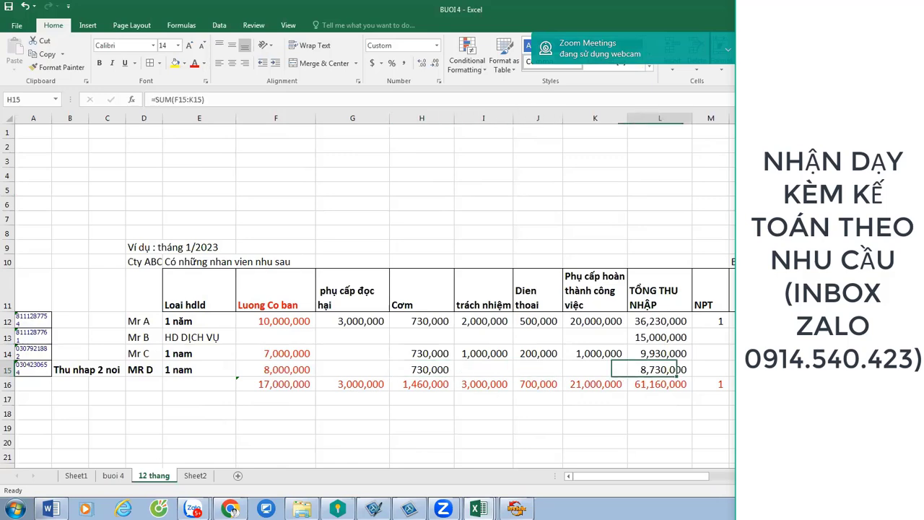
pyautogui.press('Right')
pyautogui.press('Right')
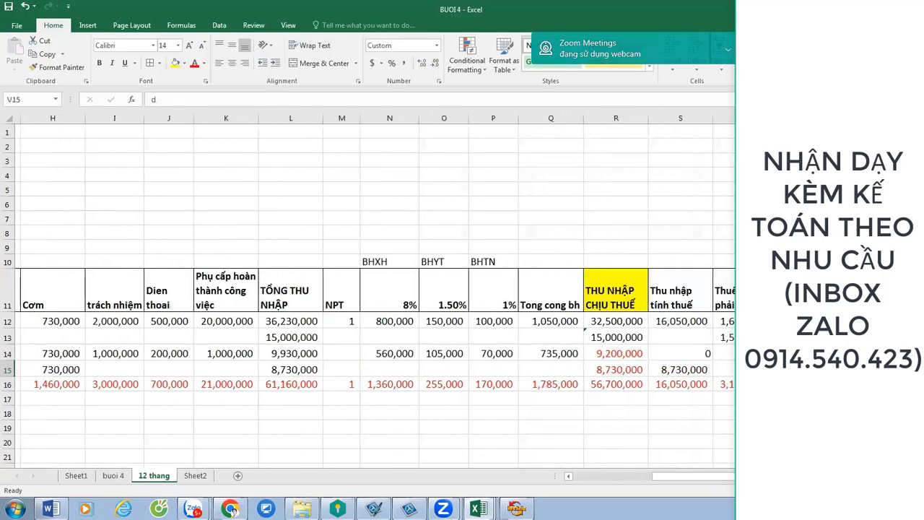
pyautogui.press('Right')
pyautogui.press('Left')
pyautogui.press('Left')
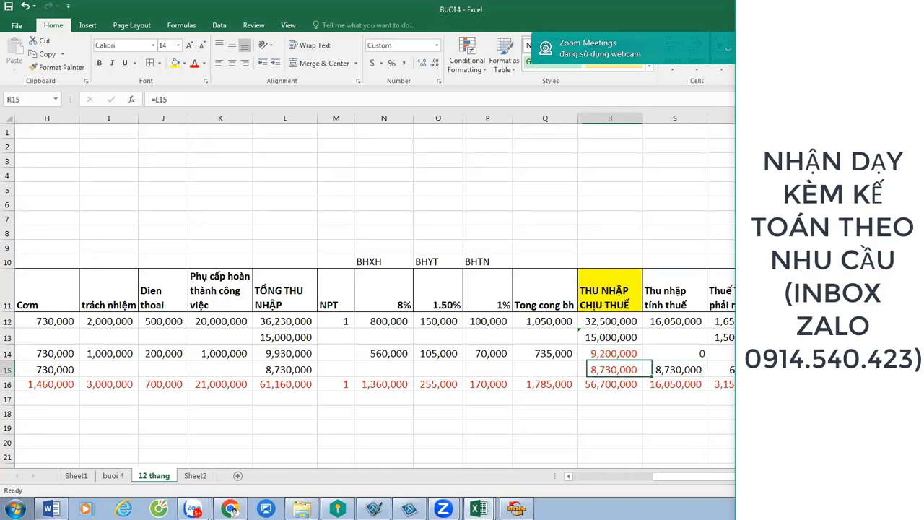
pyautogui.press('Right')
pyautogui.press('Right')
pyautogui.write('=5000000*5%+(8730000-5000000)*10%')
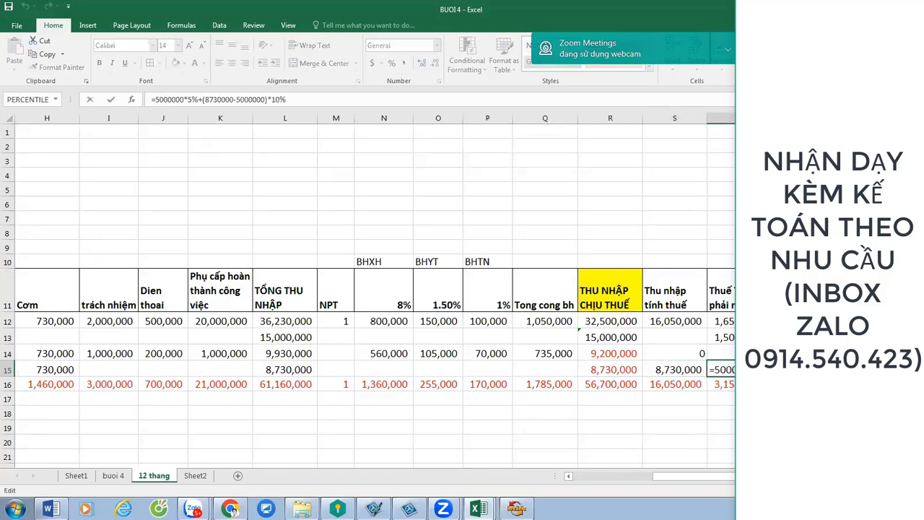
pyautogui.hotkey('ctrl', 'Return')
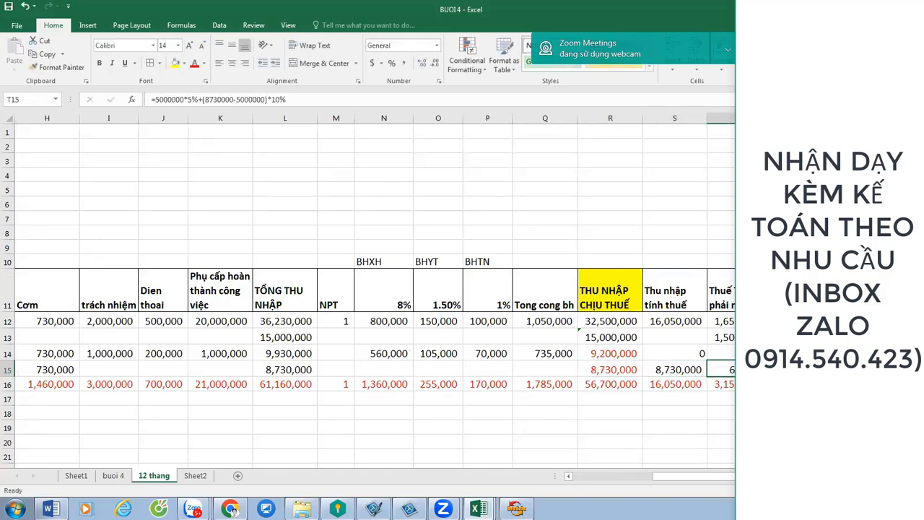
# Review row 15 from its start through the AA15 and AB15 monthly formulas.
pyautogui.press('Right')
pyautogui.press('Left')
pyautogui.hotkey('ctrl', 'Left')
pyautogui.hotkey('ctrl', 'Left')
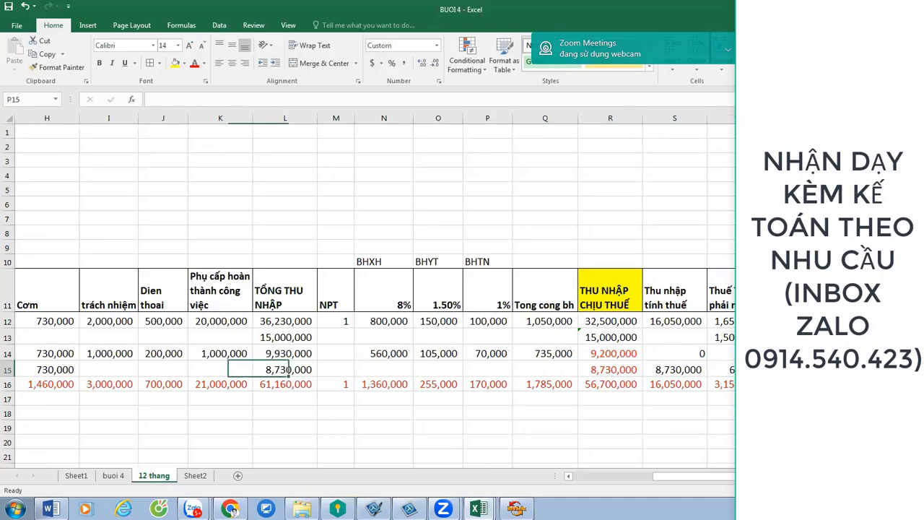
pyautogui.press('Home')
pyautogui.press('Right')
pyautogui.press('Right')
pyautogui.press('Right')
pyautogui.press('Right')
pyautogui.press('Right')
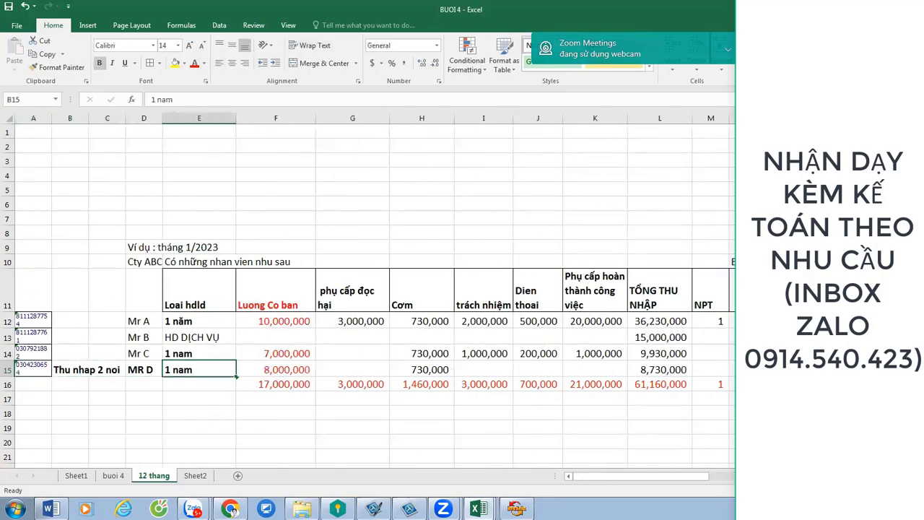
pyautogui.press('Right')
pyautogui.press('Right')
pyautogui.press('Right')
pyautogui.press('Right')
pyautogui.press('Right')
pyautogui.press('Right')
pyautogui.press('Right')
pyautogui.press('Right')
pyautogui.press('Right')
pyautogui.press('Right')
pyautogui.press('Right')
pyautogui.press('Right')
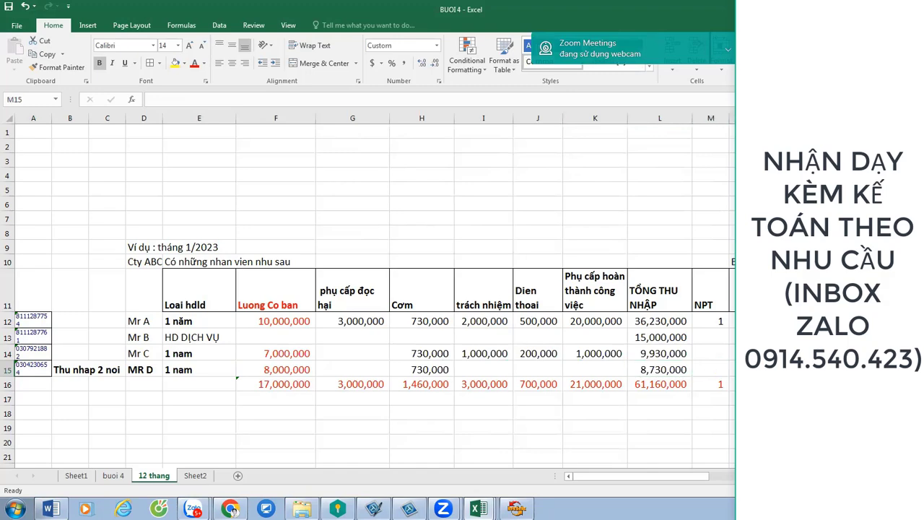
pyautogui.press('Right')
pyautogui.press('Right')
pyautogui.press('Right')
pyautogui.press('Right')
pyautogui.press('Right')
pyautogui.press('Right')
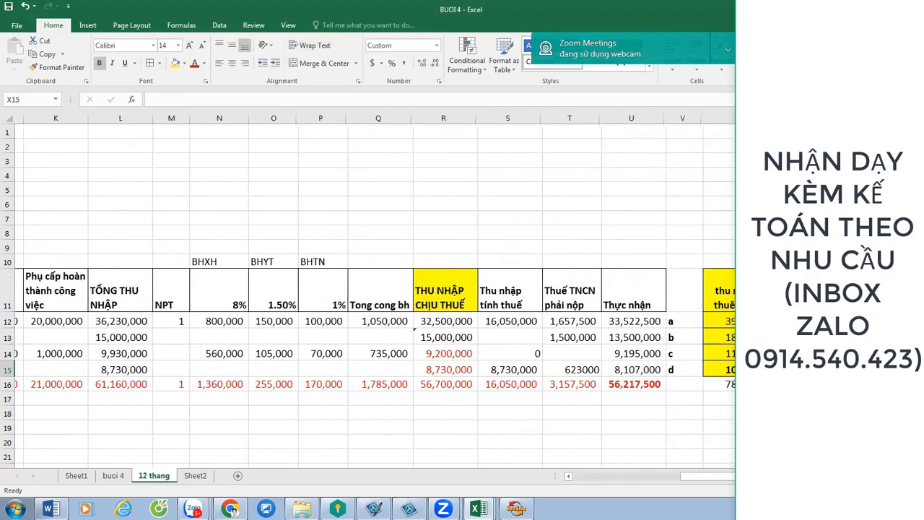
pyautogui.press('Right')
pyautogui.press('Right')
pyautogui.press('Right')
pyautogui.press('Right')
pyautogui.press('Right')
pyautogui.press('Right')
pyautogui.press('Right')
pyautogui.press('Right')
pyautogui.press('Right')
pyautogui.press('Right')
pyautogui.press('Right')
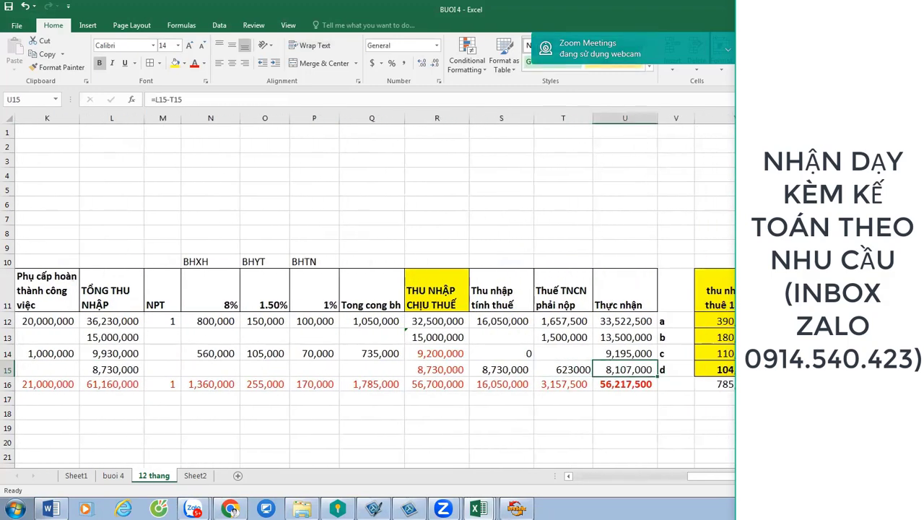
pyautogui.press('Left')
pyautogui.press('Left')
pyautogui.press('Left')
pyautogui.press('Left')
pyautogui.press('Left')
pyautogui.press('Left')
pyautogui.press('Left')
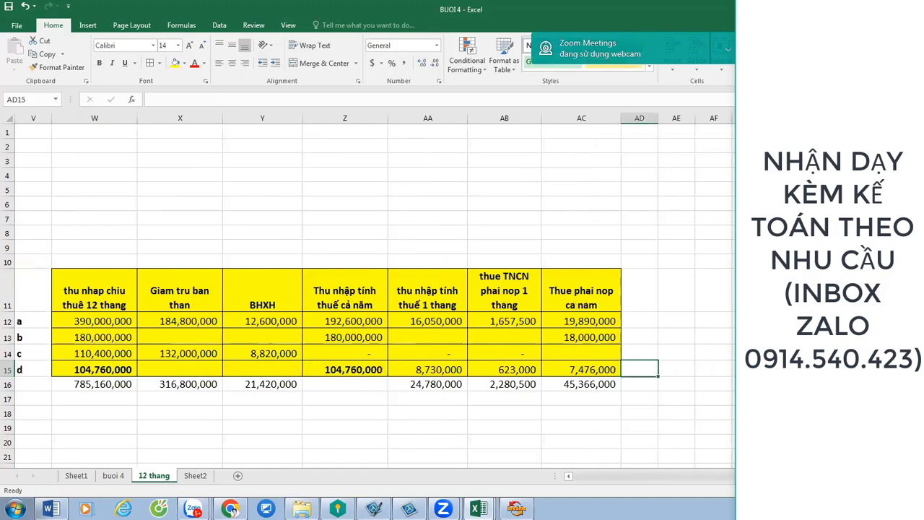
pyautogui.press('Left')
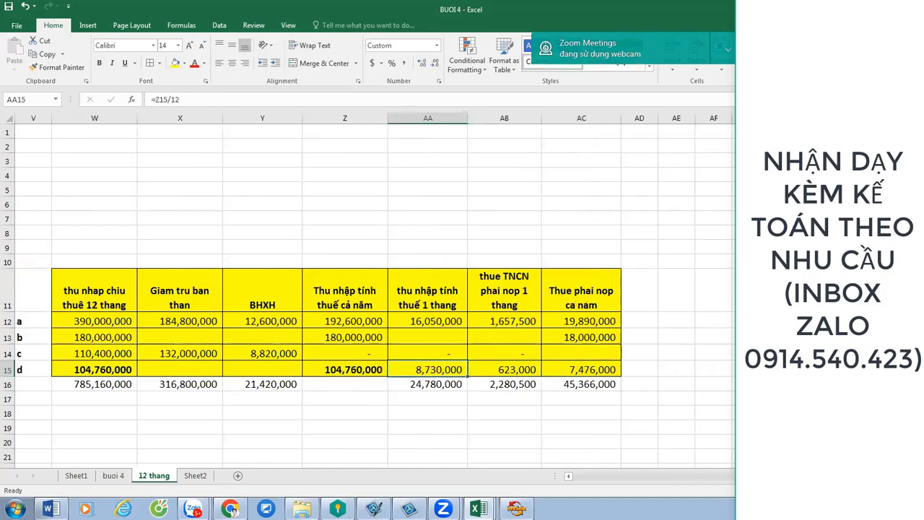
pyautogui.press('Left')
pyautogui.press('Left')
pyautogui.press('Left')
pyautogui.press('Left')
pyautogui.press('Left')
pyautogui.press('Left')
pyautogui.press('Left')
pyautogui.press('Left')
pyautogui.press('Left')
pyautogui.press('Left')
pyautogui.press('Left')
pyautogui.press('Left')
pyautogui.press('Left')
pyautogui.press('Left')
pyautogui.press('Left')
pyautogui.press('Left')
pyautogui.press('Left')
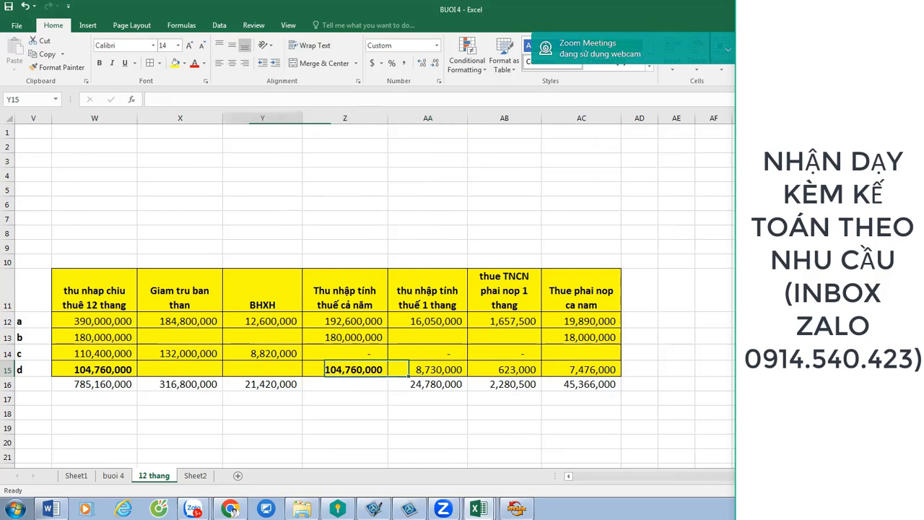
pyautogui.press('Left')
pyautogui.press('Left')
pyautogui.press('Left')
pyautogui.press('Left')
pyautogui.press('Left')
pyautogui.press('Left')
pyautogui.press('Left')
pyautogui.press('Left')
pyautogui.press('Left')
pyautogui.press('Right')
pyautogui.press('Right')
pyautogui.press('Right')
pyautogui.press('Right')
pyautogui.press('Right')
pyautogui.press('Right')
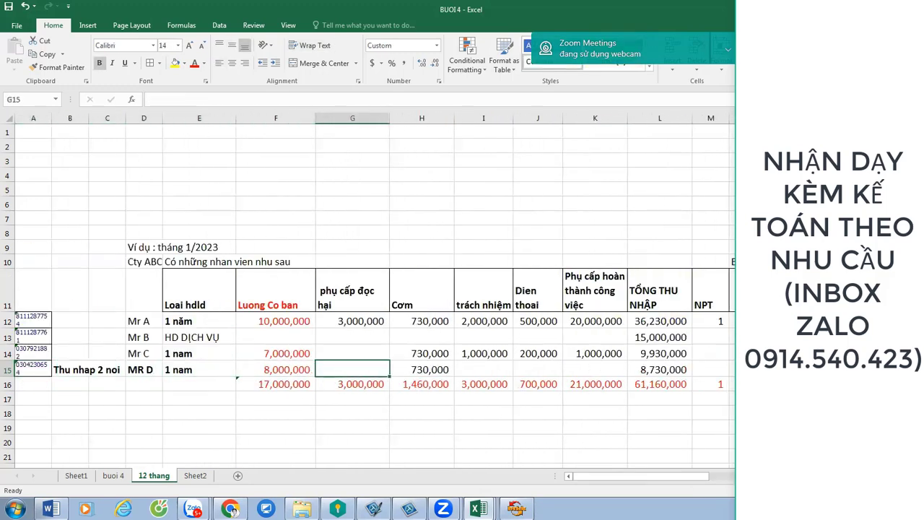
pyautogui.press('Left')
pyautogui.press('Left')
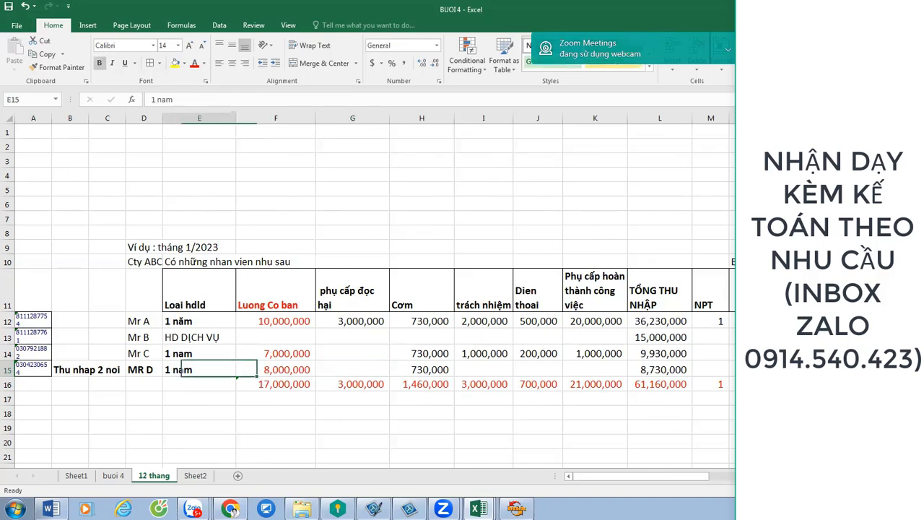
pyautogui.press('Down')
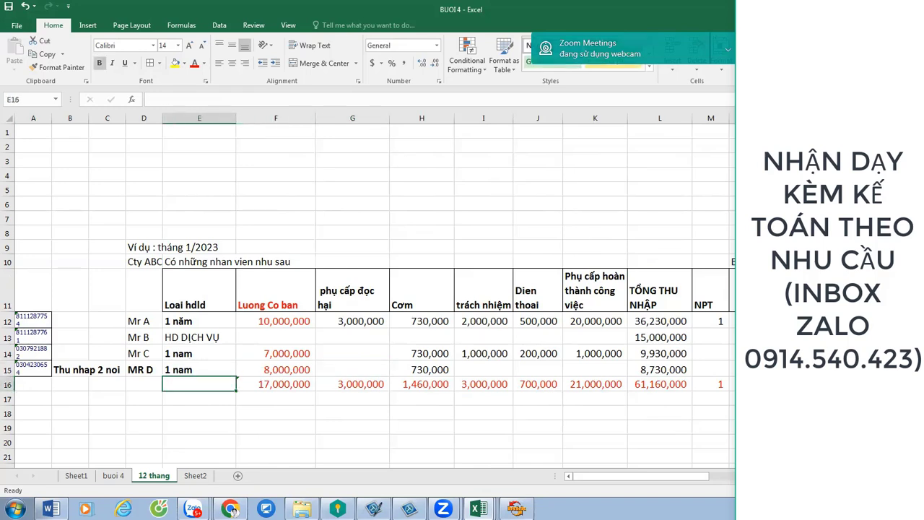
pyautogui.press('Down')
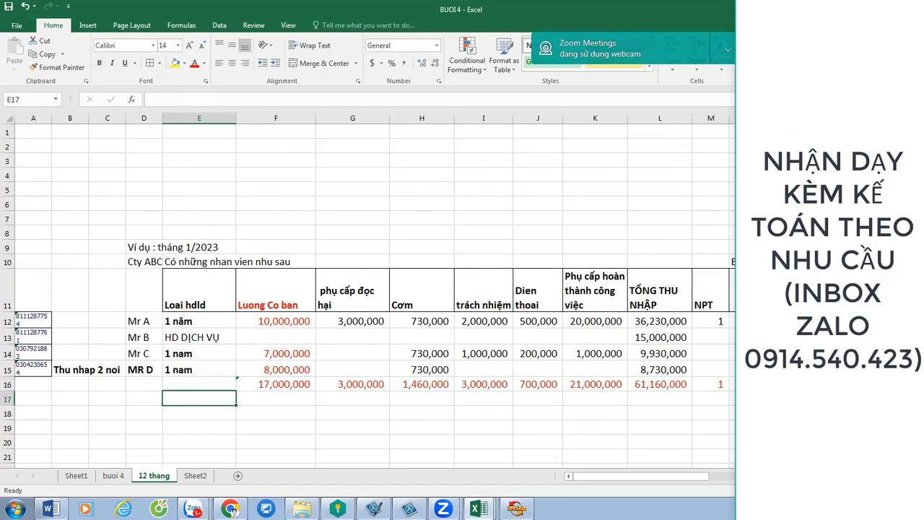
pyautogui.press('Up')
pyautogui.press('Up')
pyautogui.press('Up')
pyautogui.press('Down')
pyautogui.press('Left')
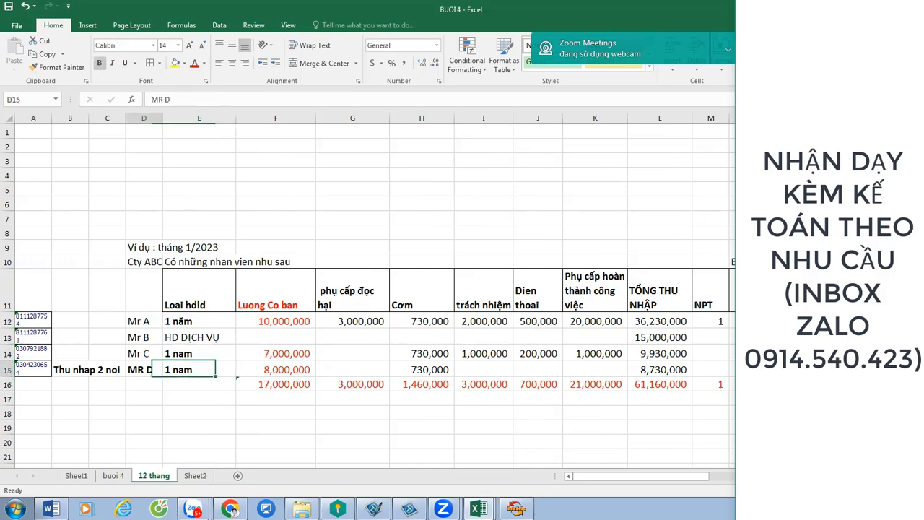
pyautogui.hotkey('shift', 'Right')
pyautogui.hotkey('shift', 'Right')
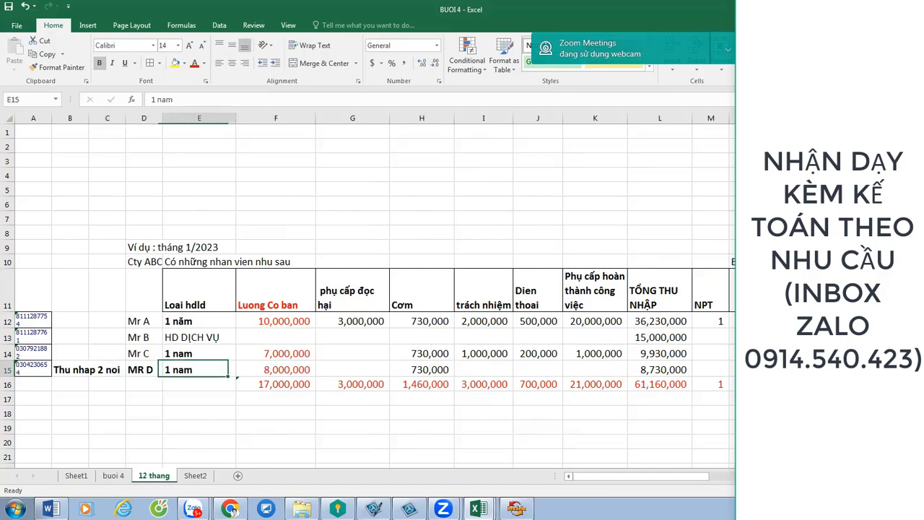
pyautogui.moveTo(289, 369); pyautogui.dragTo(430, 370)
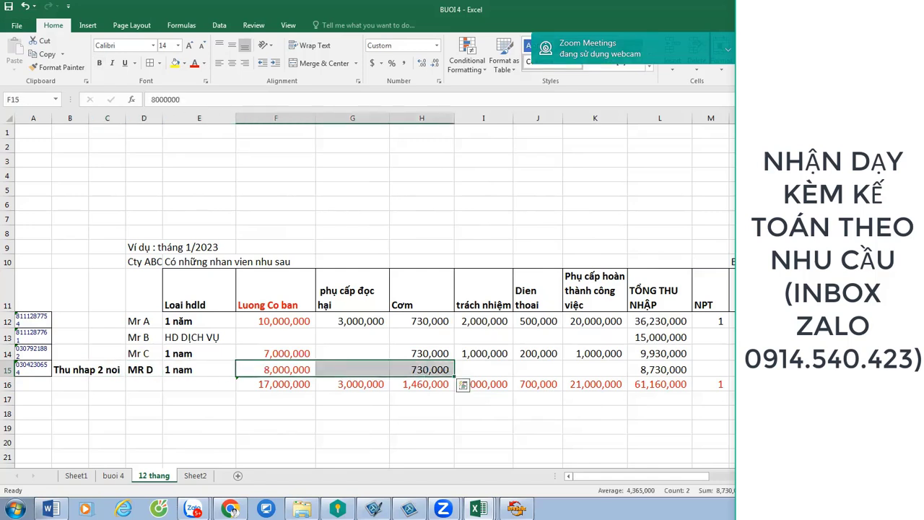
pyautogui.press('Right')
pyautogui.press('Right')
pyautogui.press('Right')
pyautogui.press('Right')
pyautogui.press('Right')
pyautogui.press('Right')
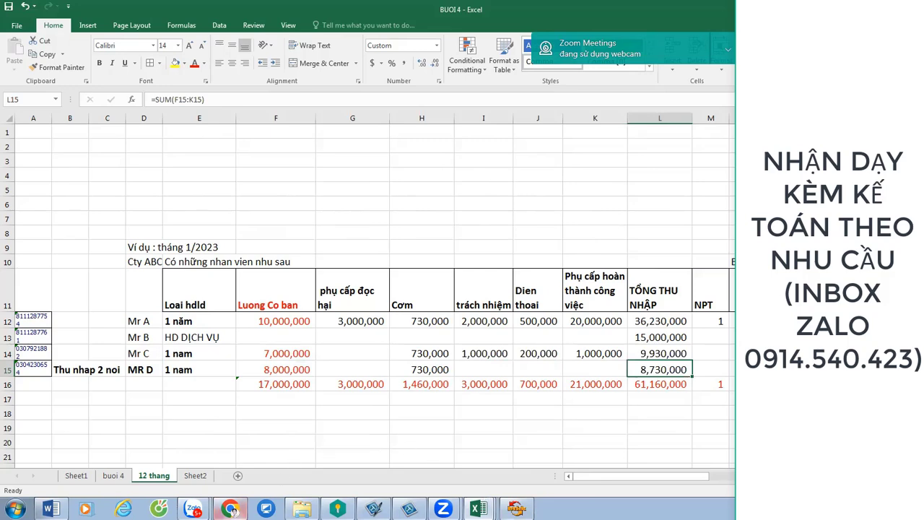
pyautogui.click(229, 508)
pyautogui.moveTo(294, 340); pyautogui.dragTo(729, 340)
pyautogui.hotkey('alt', 'Tab')
pyautogui.click(572, 370)
pyautogui.press('Right')
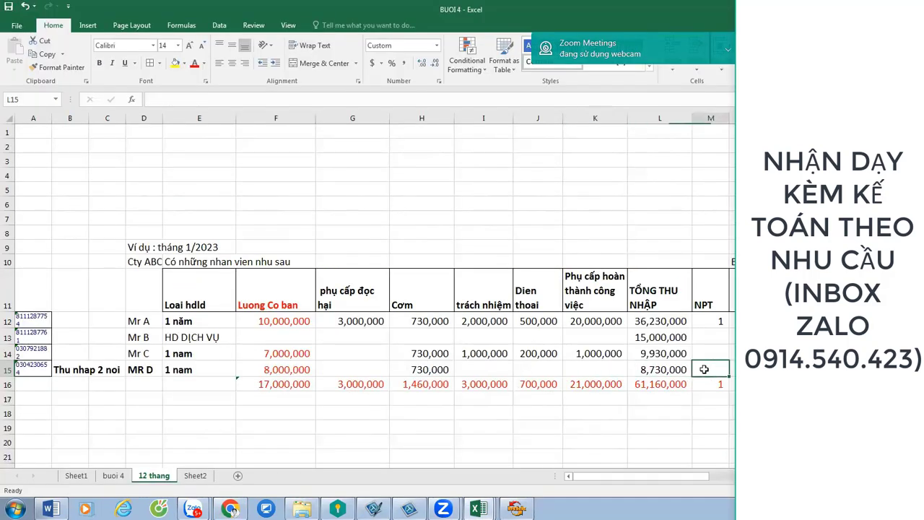
pyautogui.press('Right')
pyautogui.press('Right')
pyautogui.press('Right')
pyautogui.press('Right')
pyautogui.press('Right')
pyautogui.press('Right')
pyautogui.press('Right')
pyautogui.press('Right')
pyautogui.press('Right')
pyautogui.press('Right')
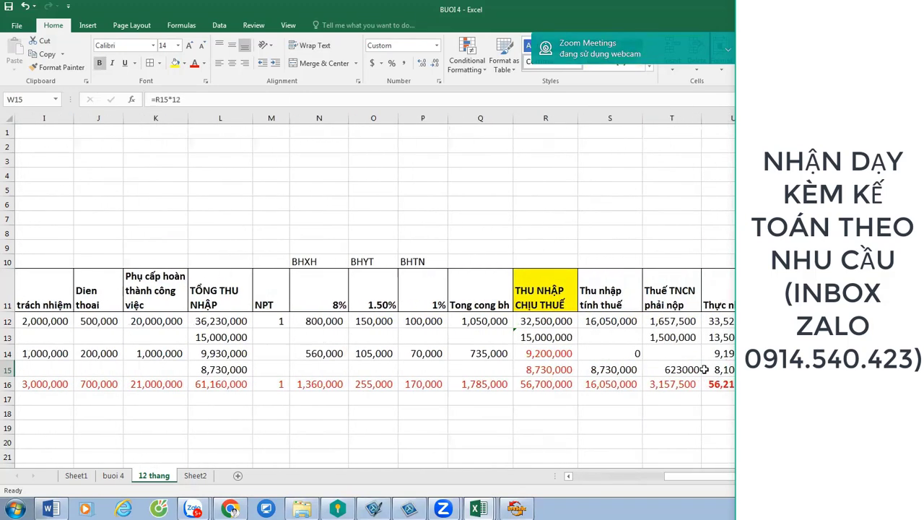
# Open T15's bracket formula for editing and compare it with the browser's tax rate table.
pyautogui.press('Left')
pyautogui.press('Left')
pyautogui.press('F2')
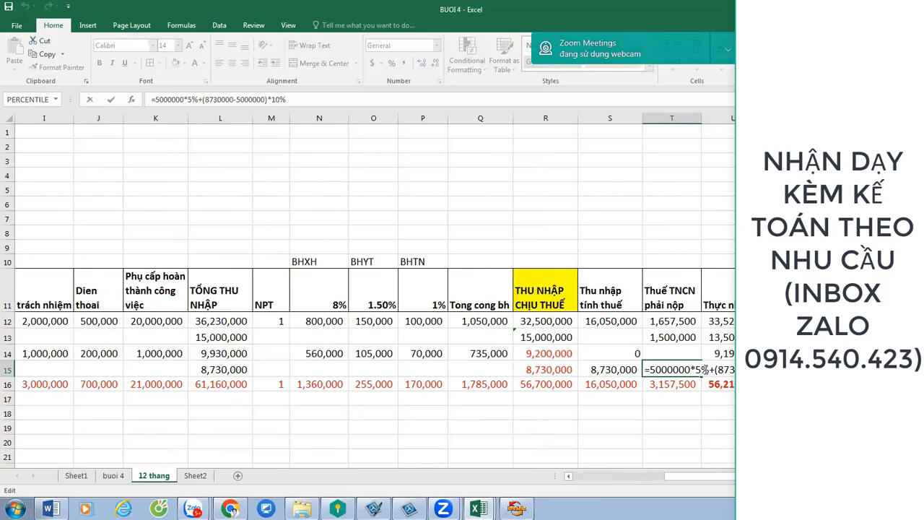
pyautogui.hotkey('alt', 'Tab')
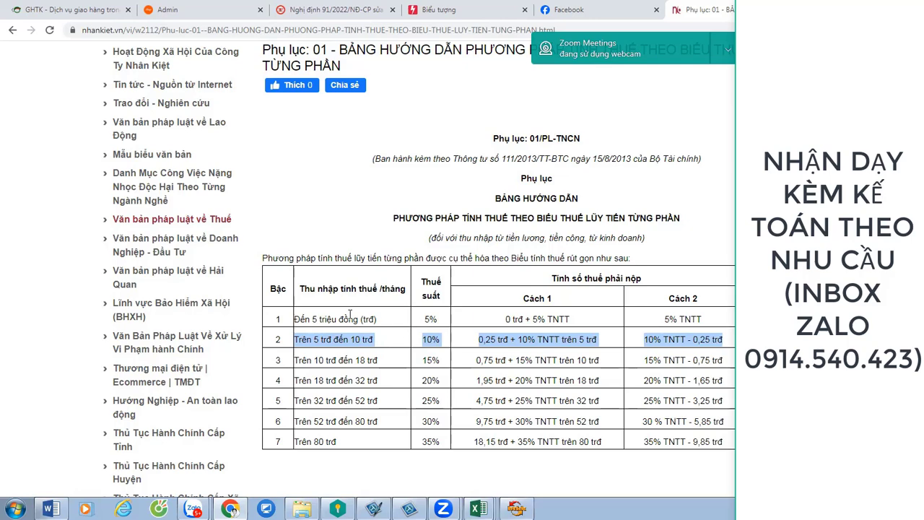
pyautogui.hotkey('alt', 'Tab')
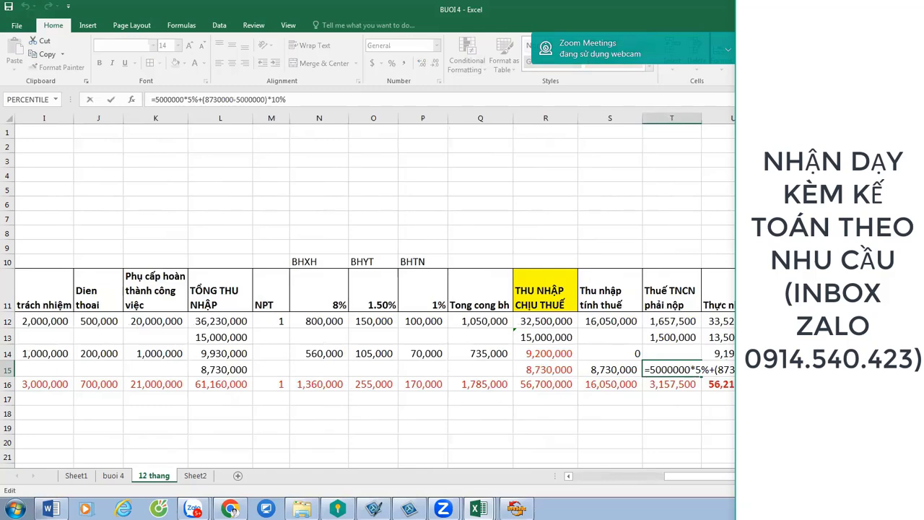
# Confirm MR D's 623,000 tax, check U15 through AC15 and select W15:AC15, then switch to Zalo.
pyautogui.hotkey('ctrl', 'Return')
pyautogui.press('Right')
pyautogui.press('Right')
pyautogui.press('Right')
pyautogui.press('Right')
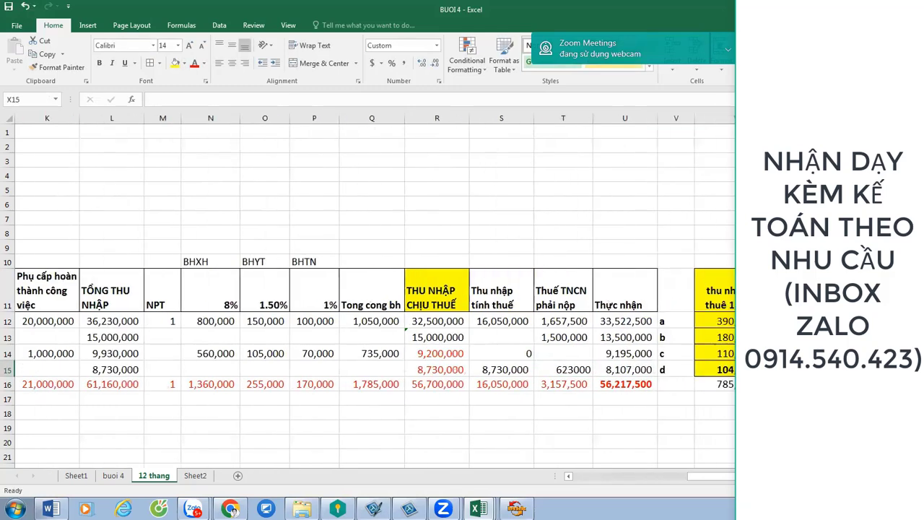
pyautogui.press('Left')
pyautogui.press('Left')
pyautogui.press('Left')
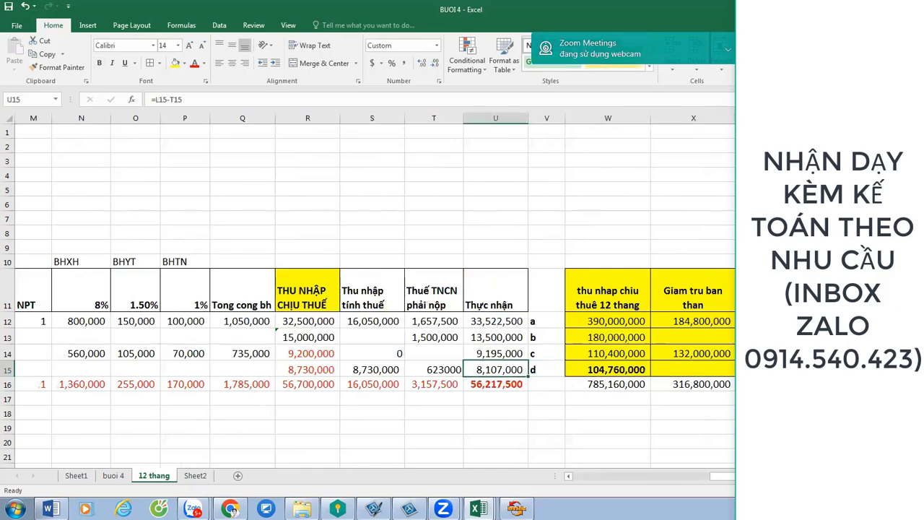
pyautogui.press('Right')
pyautogui.press('Right')
pyautogui.press('Right')
pyautogui.press('Right')
pyautogui.press('Right')
pyautogui.press('Right')
pyautogui.press('Right')
pyautogui.press('Right')
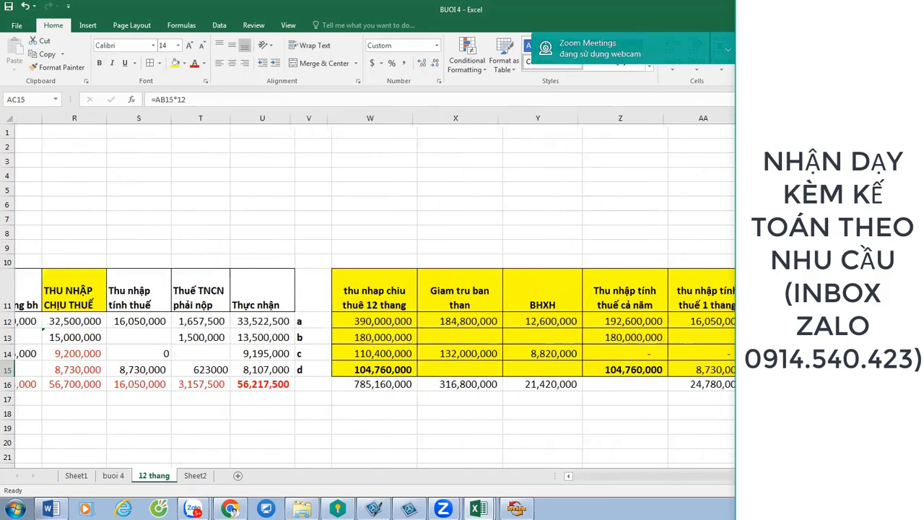
pyautogui.press('Left')
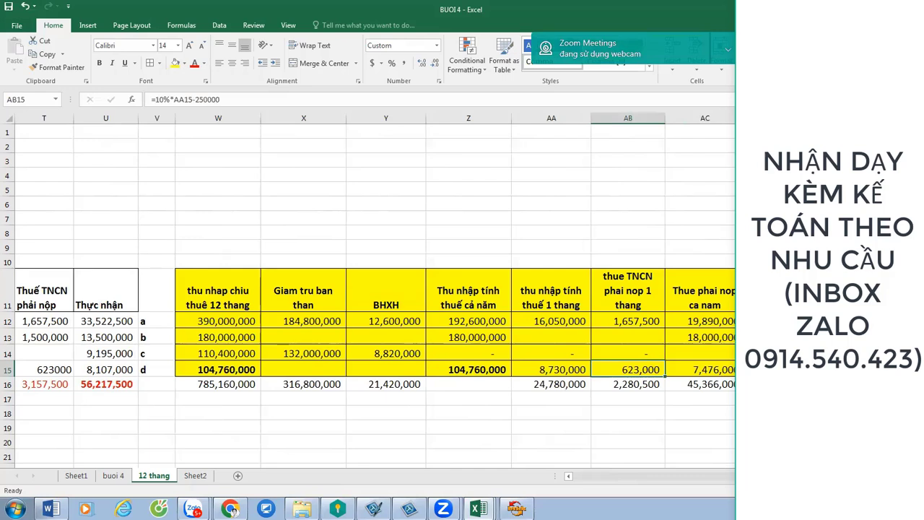
pyautogui.press('Right')
pyautogui.hotkey('shift', 'Left')
pyautogui.hotkey('shift', 'Left')
pyautogui.hotkey('shift', 'Left')
pyautogui.hotkey('shift', 'Left')
pyautogui.hotkey('shift', 'Left')
pyautogui.hotkey('shift', 'Left')
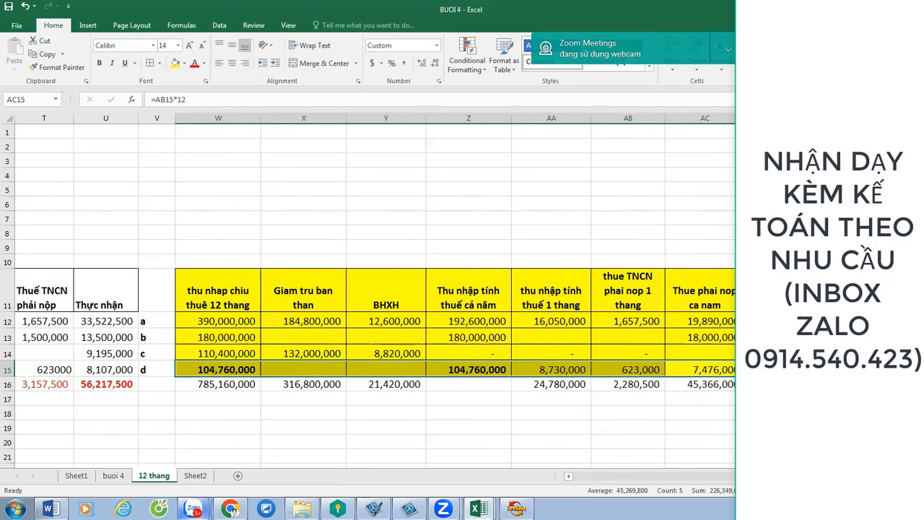
pyautogui.moveTo(192, 509)
pyautogui.click(184, 464)
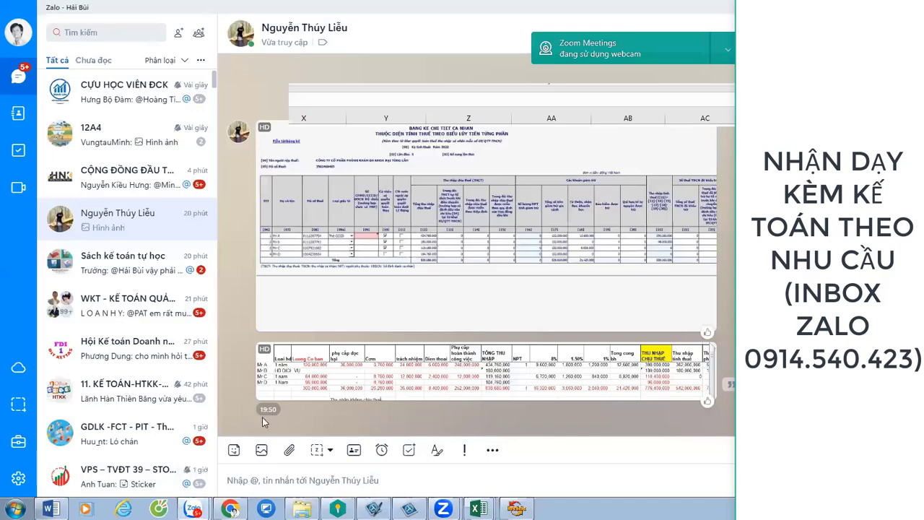
# Attach and send the BUOI 4.xlsx workbook through Chọn File, then send 'gui lai roi do'.
pyautogui.click(289, 450)
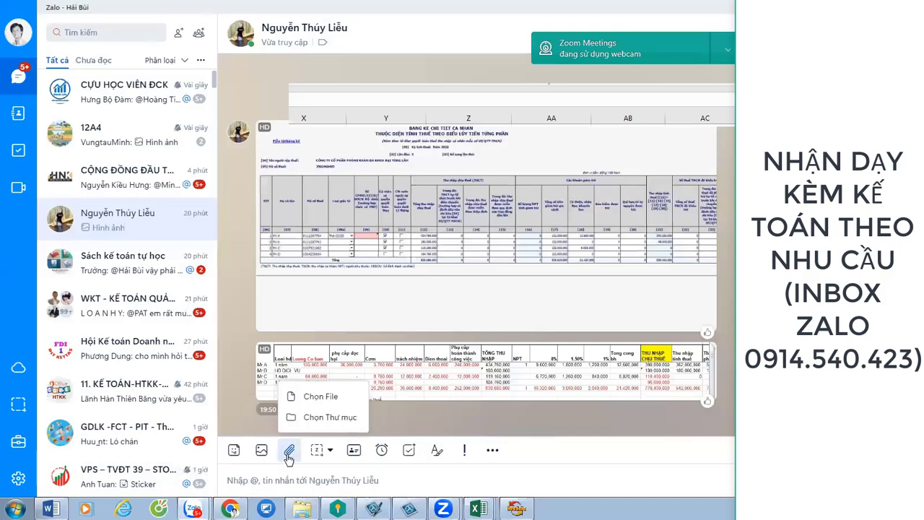
pyautogui.click(320, 397)
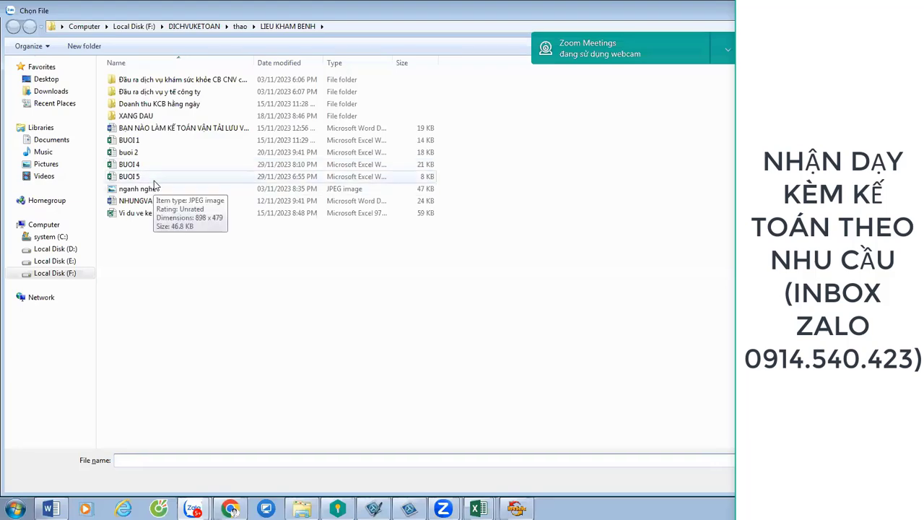
pyautogui.doubleClick(154, 176)
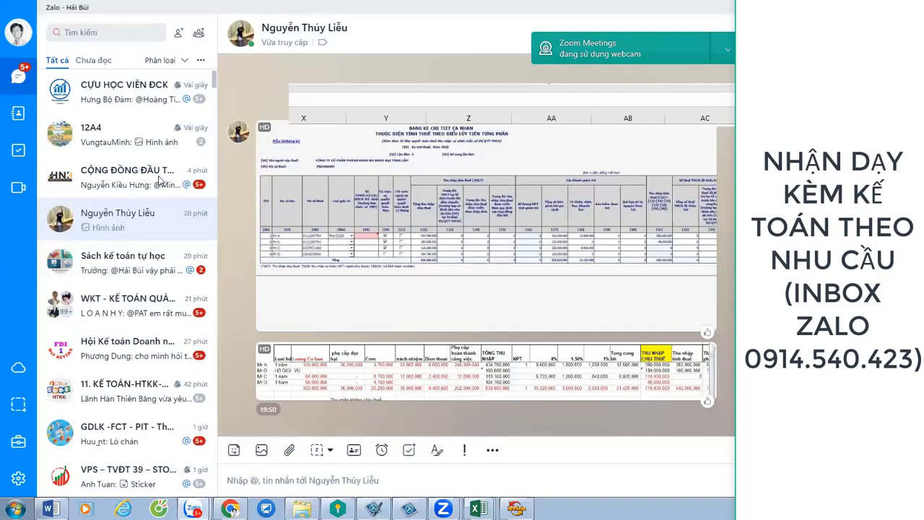
pyautogui.write('g')
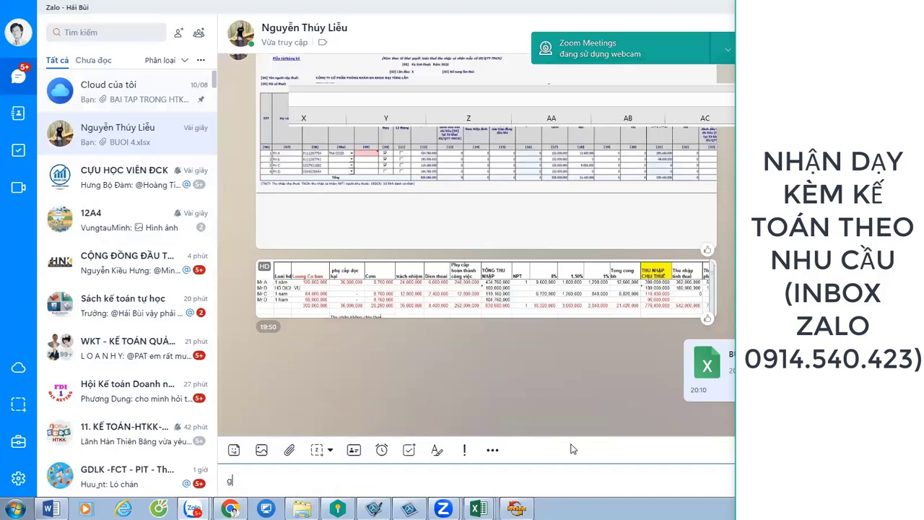
pyautogui.write('ui lai roi do')
pyautogui.press('Return')
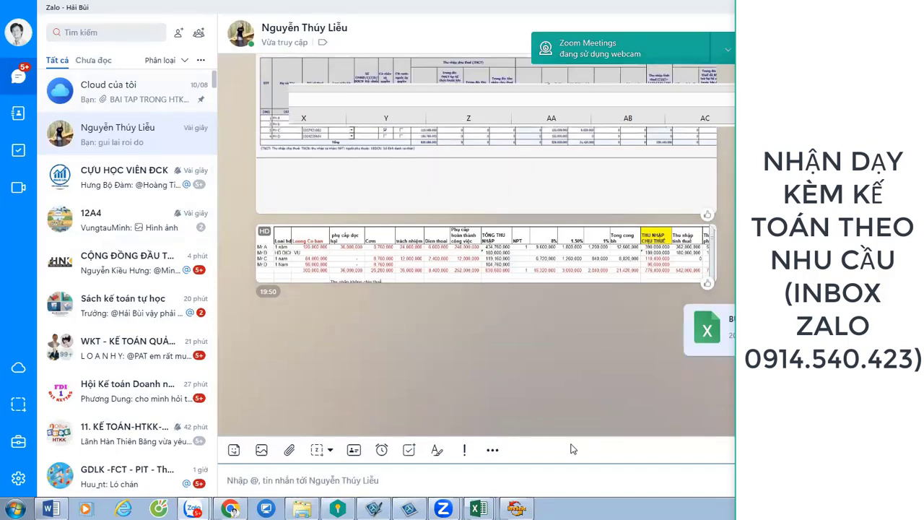
# Reply 'hoi bat cu ai trong nhom' to the quoted message in the Sách kế toán tự học chat.
pyautogui.click(142, 306)
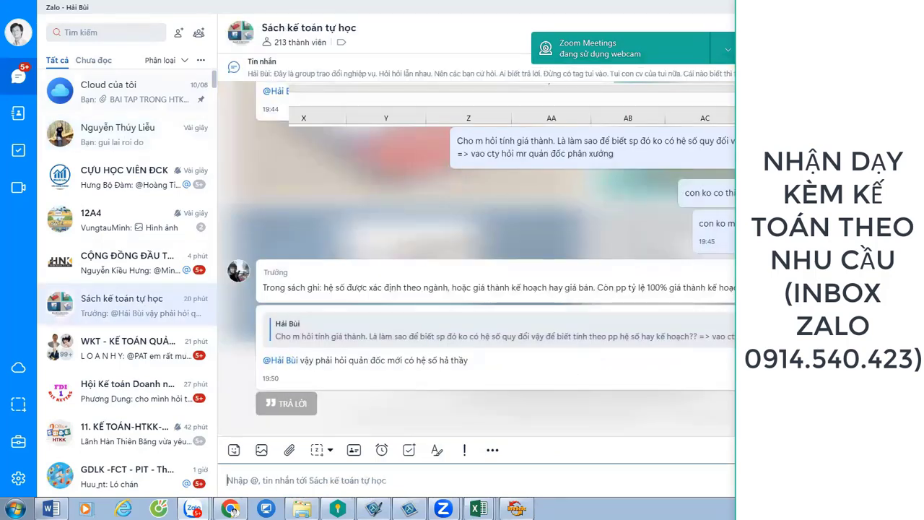
pyautogui.click(286, 403)
pyautogui.write('hoi')
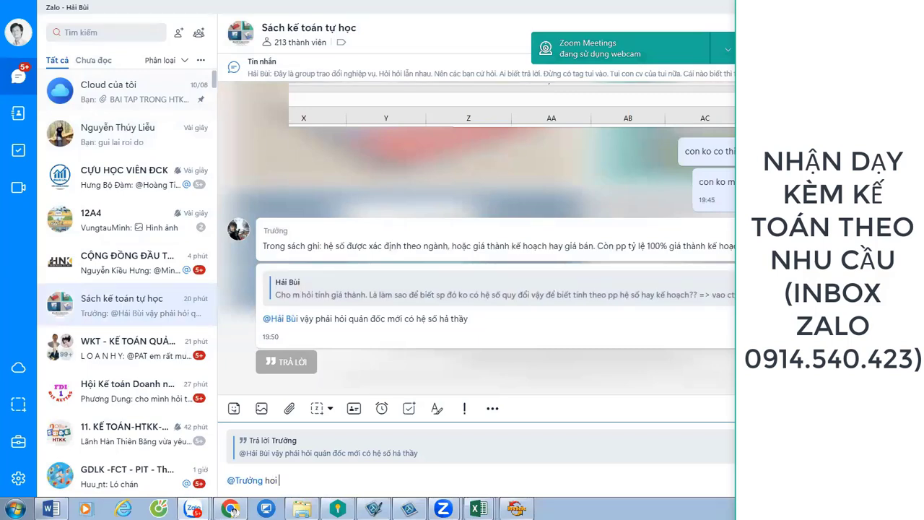
pyautogui.write('bat cu ai trong nhom')
pyautogui.press('Return')
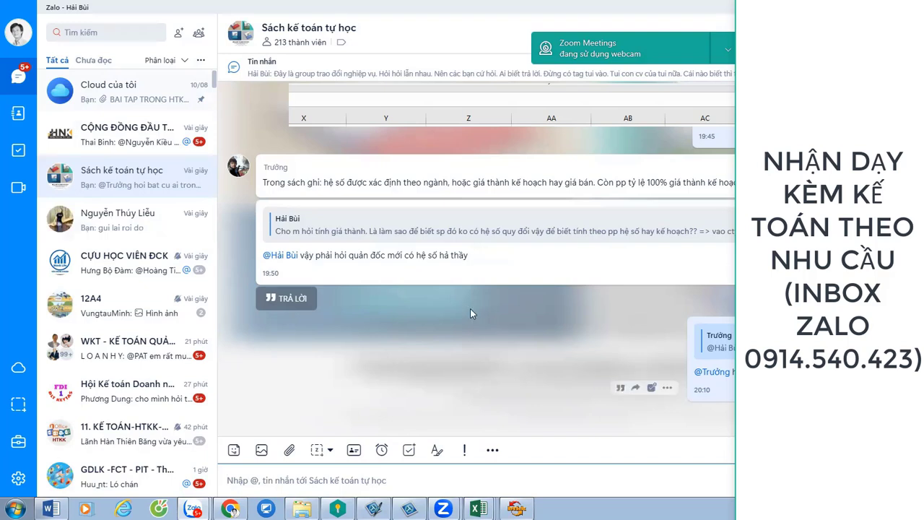
# Look through the 12A4 and Sách kế toán tự học chats, then return to the BUOI 4 workbook.
pyautogui.click(142, 309)
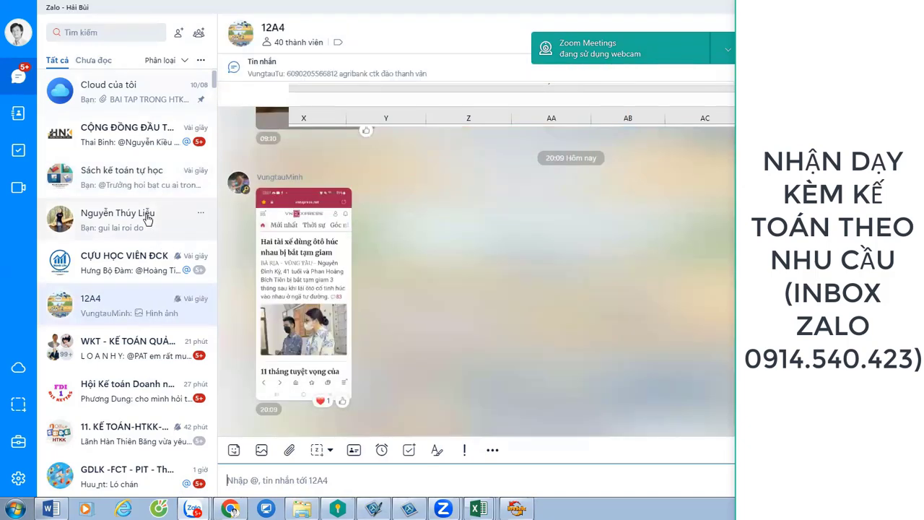
pyautogui.click(144, 213)
pyautogui.click(138, 316)
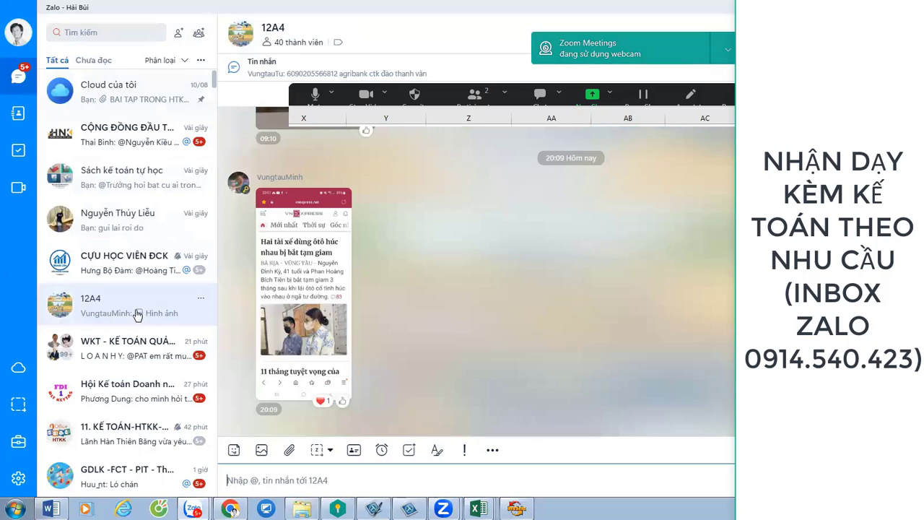
pyautogui.click(132, 176)
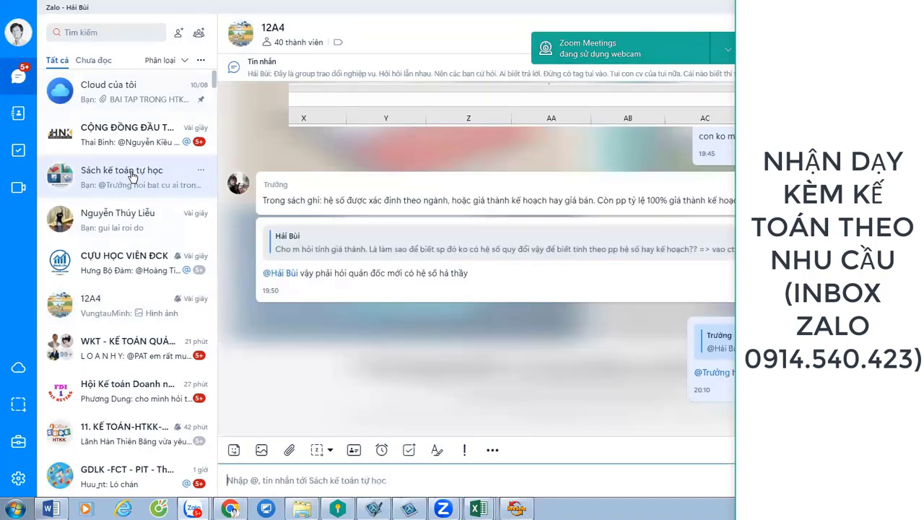
pyautogui.hotkey('alt', 'Tab')
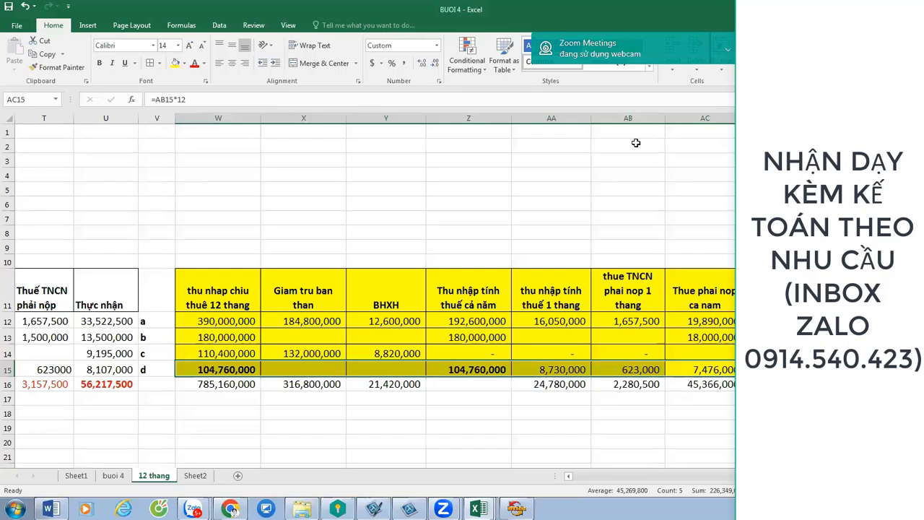
pyautogui.click(518, 246)
pyautogui.moveTo(222, 282)
pyautogui.mouseDown()
pyautogui.moveTo(664, 355)
pyautogui.moveTo(704, 372)
pyautogui.moveTo(695, 385)
pyautogui.mouseUp()
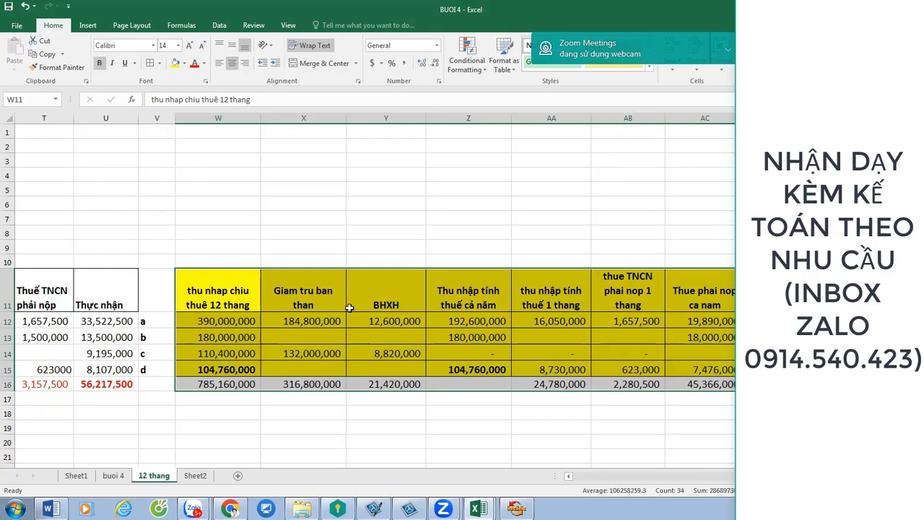
pyautogui.click(220, 372)
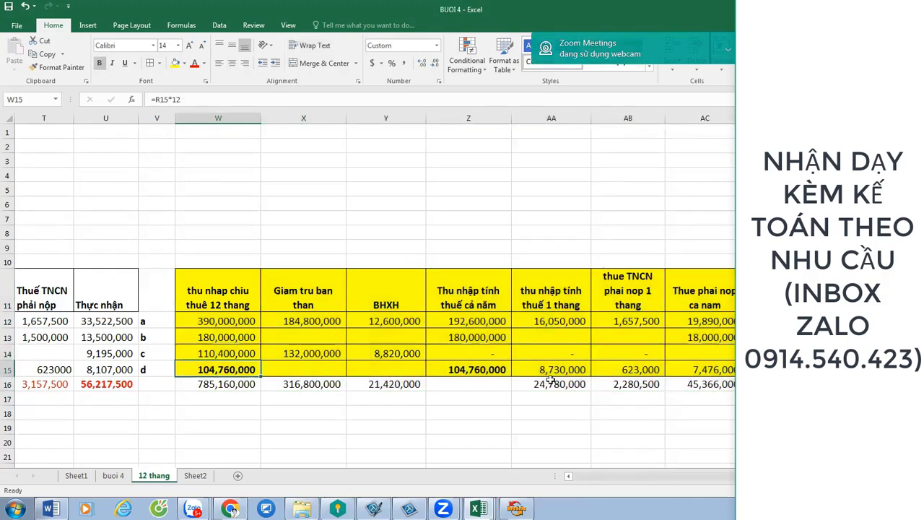
pyautogui.moveTo(677, 372); pyautogui.dragTo(227, 368)
pyautogui.click(359, 229)
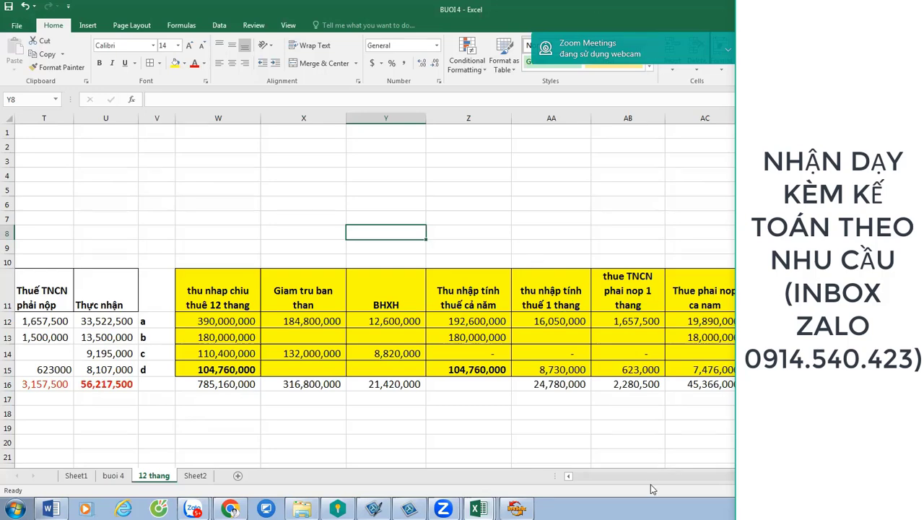
# Review the HCM workbook's 05-3BK-QTT-TNCN dependants table and taxpayer tax codes, then bring up HTKK.
pyautogui.click(488, 510)
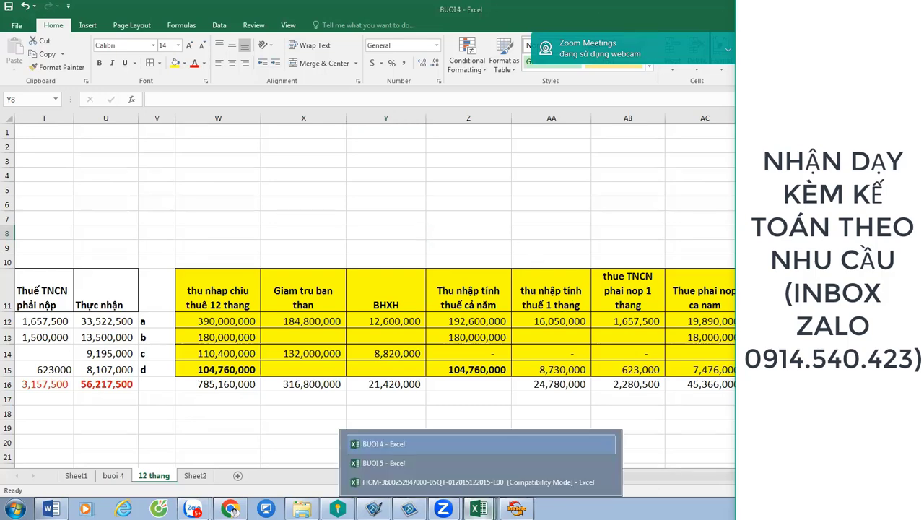
pyautogui.click(462, 481)
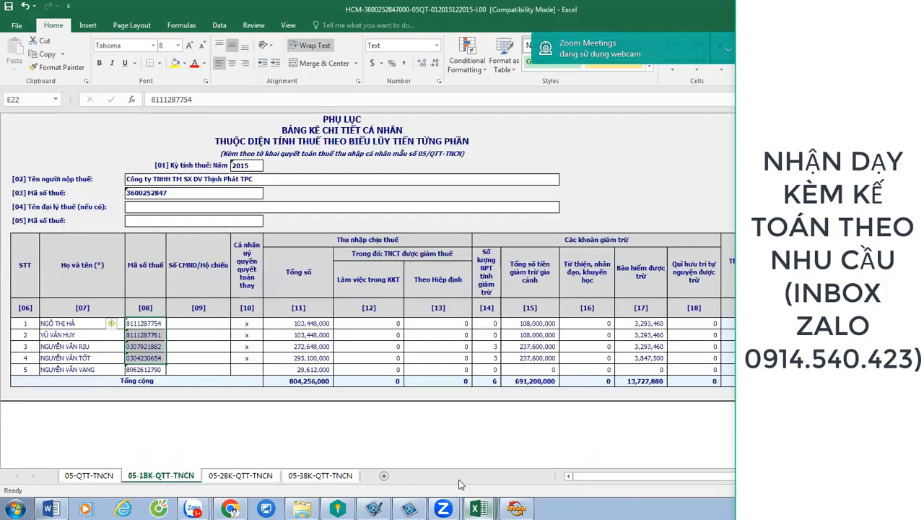
pyautogui.click(334, 479)
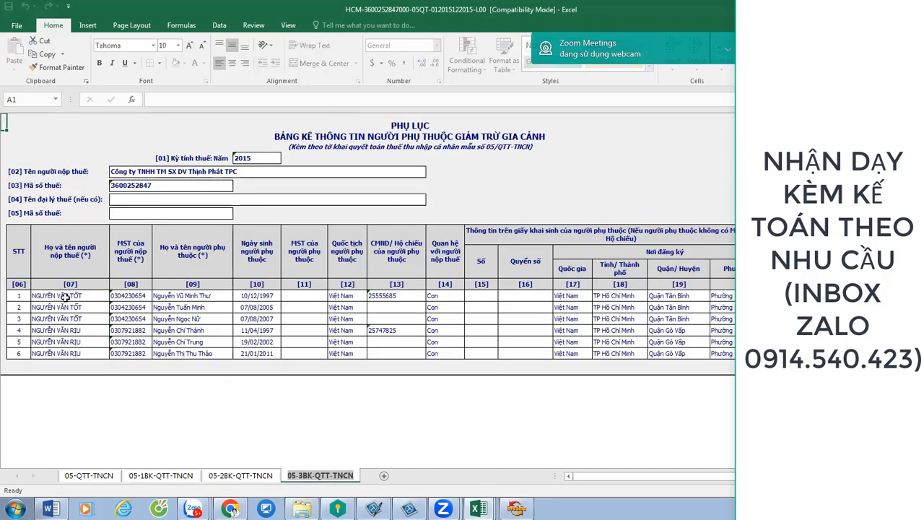
pyautogui.moveTo(64, 296); pyautogui.dragTo(634, 353)
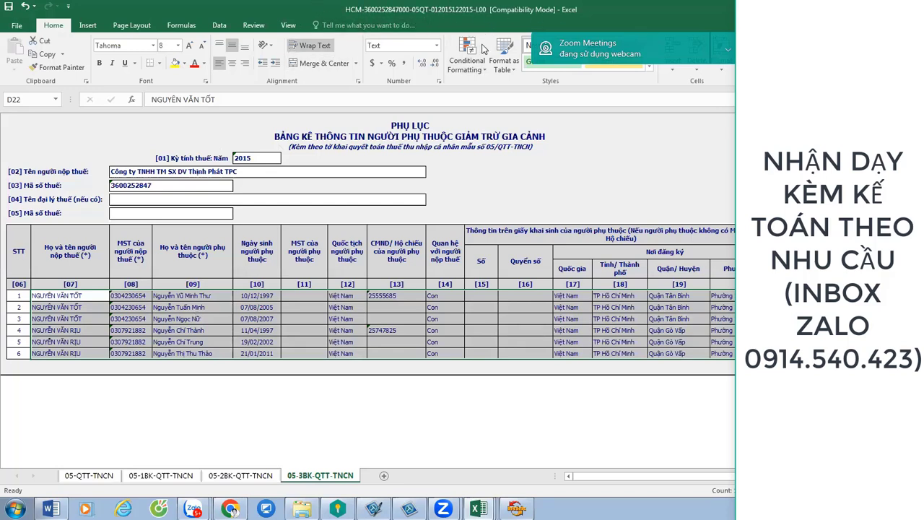
pyautogui.click(287, 412)
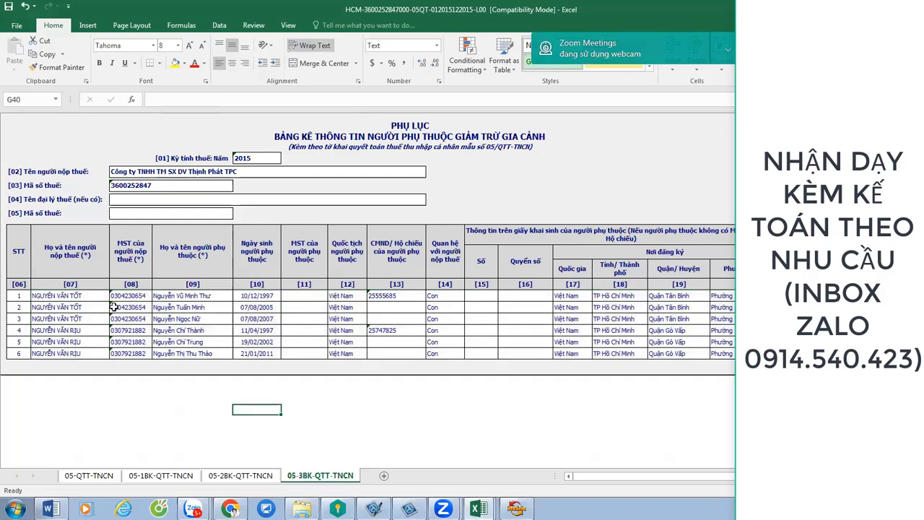
pyautogui.click(251, 320)
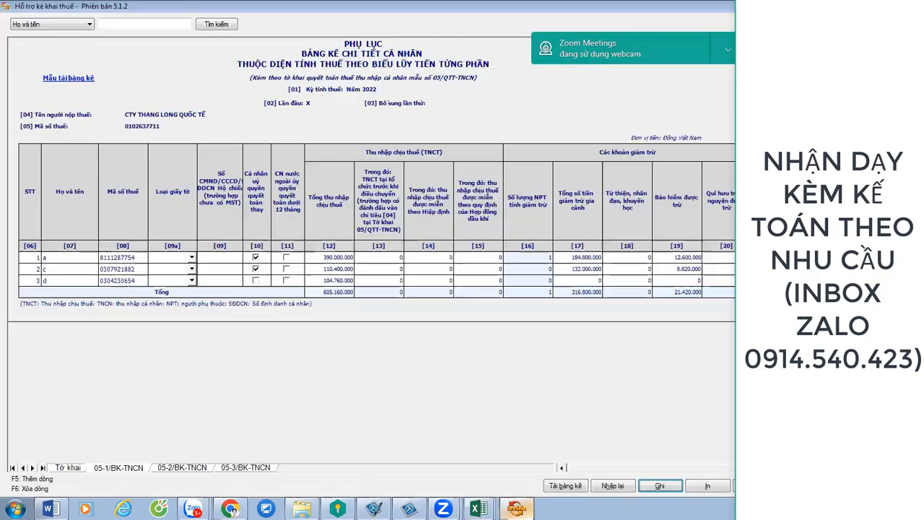
pyautogui.click(517, 508)
# Show the 05-3/BK-TNCN appendix, check the 12 thang salary table in BUOI 4, then return to HTKK.
pyautogui.click(239, 470)
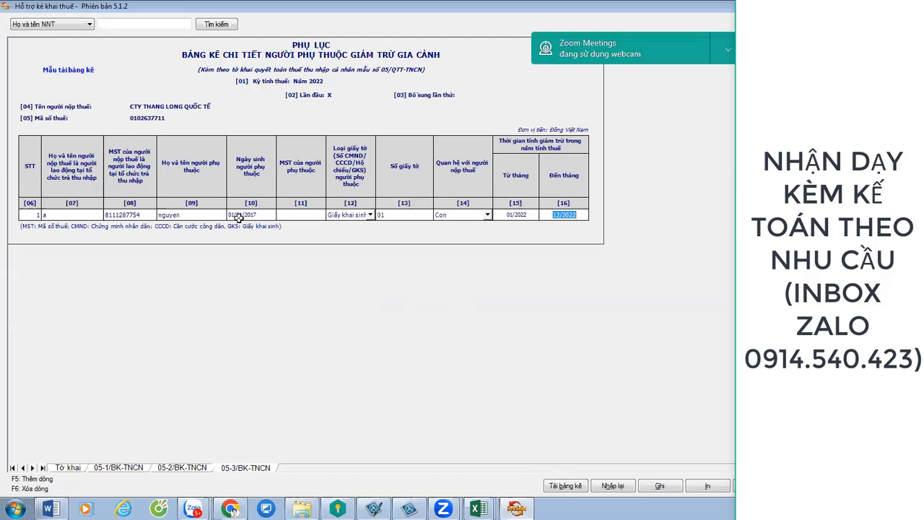
pyautogui.click(478, 508)
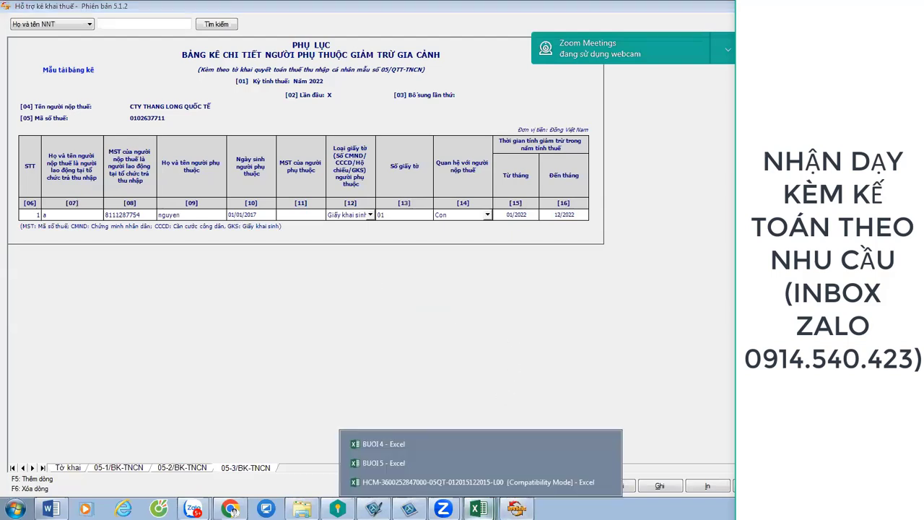
pyautogui.click(401, 463)
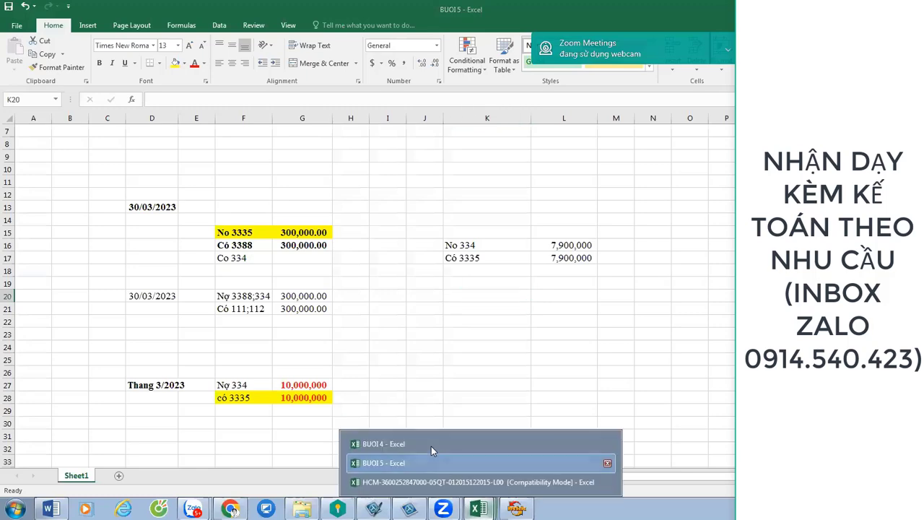
pyautogui.click(432, 445)
pyautogui.click(174, 321)
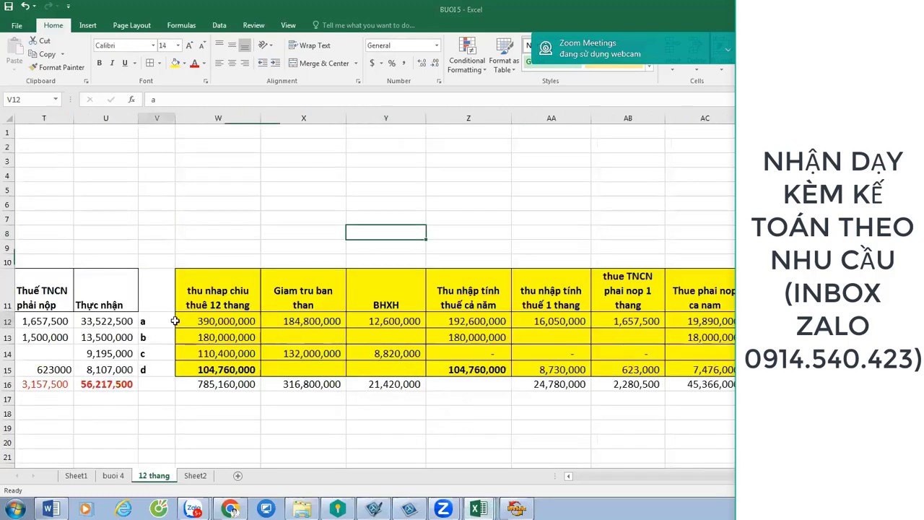
pyautogui.press('Left')
pyautogui.press('Left')
pyautogui.press('Left')
pyautogui.hotkey('ctrl', 'Tab')
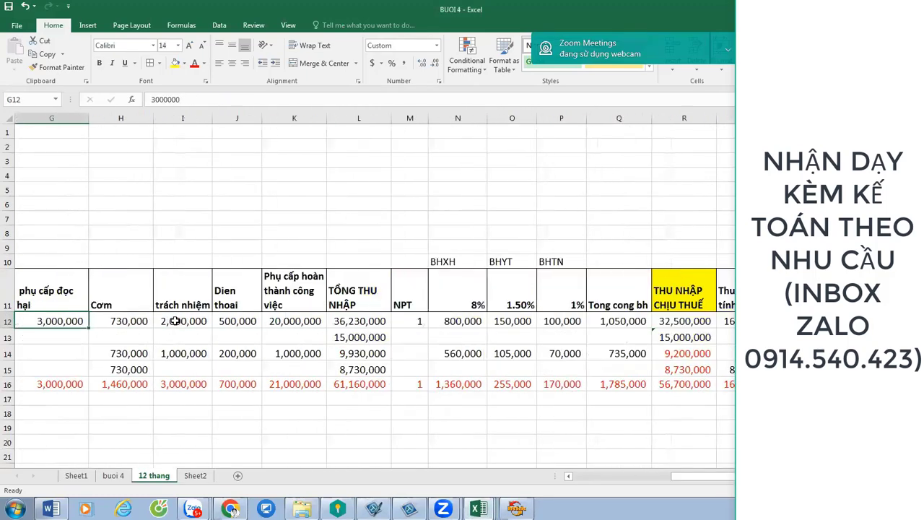
pyautogui.press('Home')
pyautogui.press('Right')
pyautogui.press('Right')
pyautogui.press('Right')
pyautogui.press('Right')
pyautogui.press('Right')
pyautogui.press('Right')
pyautogui.press('Right')
pyautogui.press('Right')
pyautogui.press('Right')
pyautogui.press('Right')
pyautogui.press('Right')
pyautogui.press('Right')
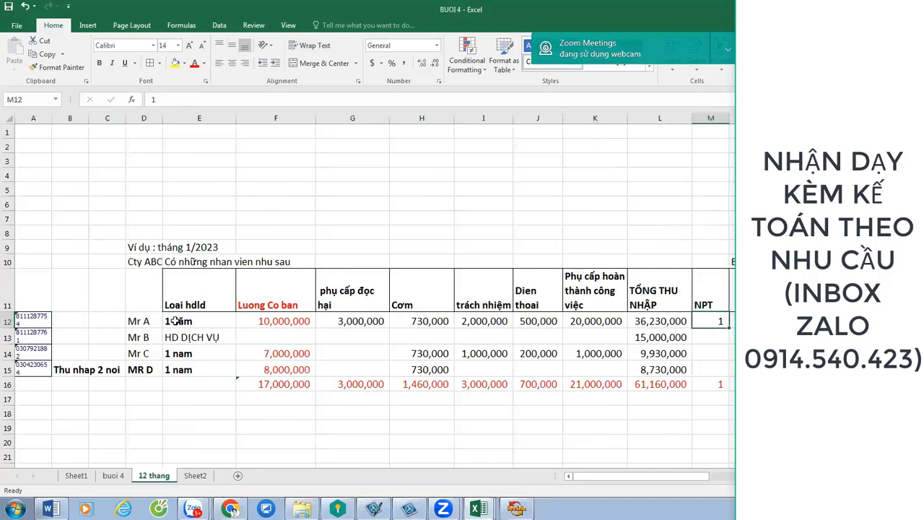
pyautogui.click(515, 508)
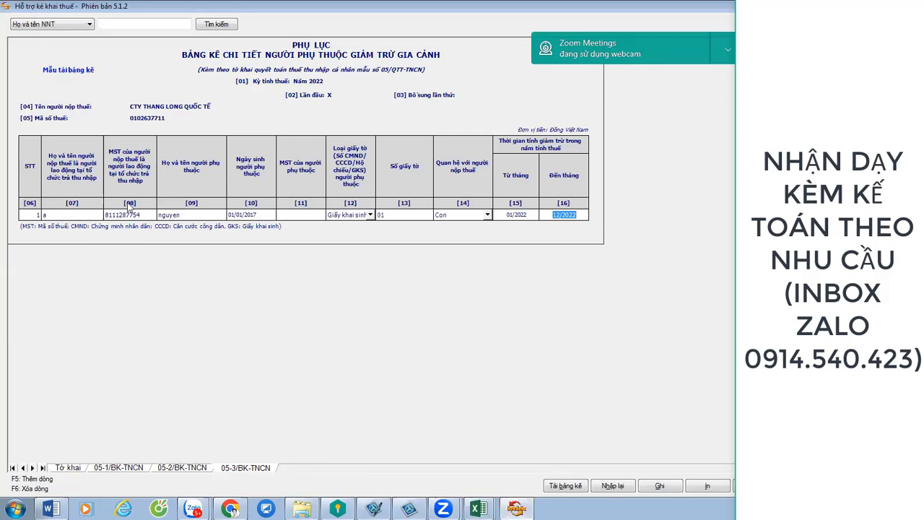
# Check the dependant's name and 01/01/2017 birth date, keeping Giấy khai sinh as document type.
pyautogui.click(201, 214)
pyautogui.click(264, 217)
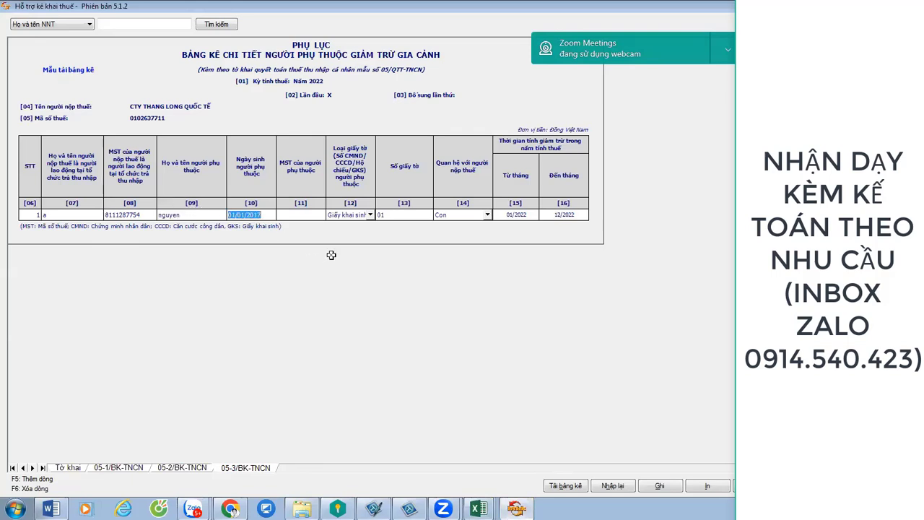
pyautogui.click(352, 217)
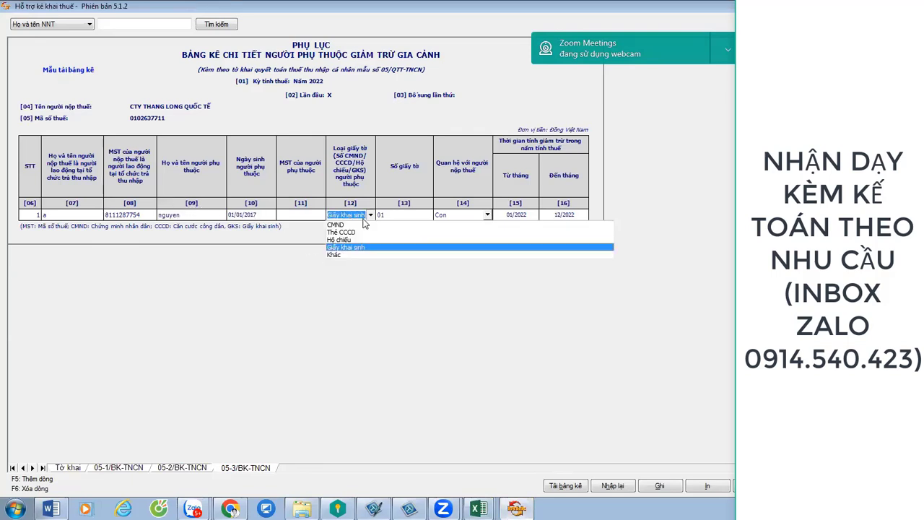
pyautogui.click(716, 240)
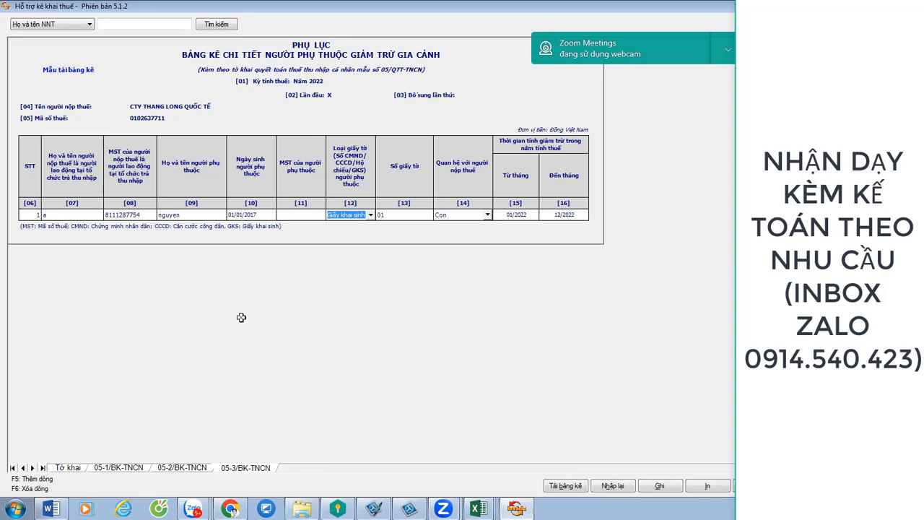
# Review the taxpayer's name and tax code, the dependant's details, and the 01/2022 deduction start month.
pyautogui.click(60, 215)
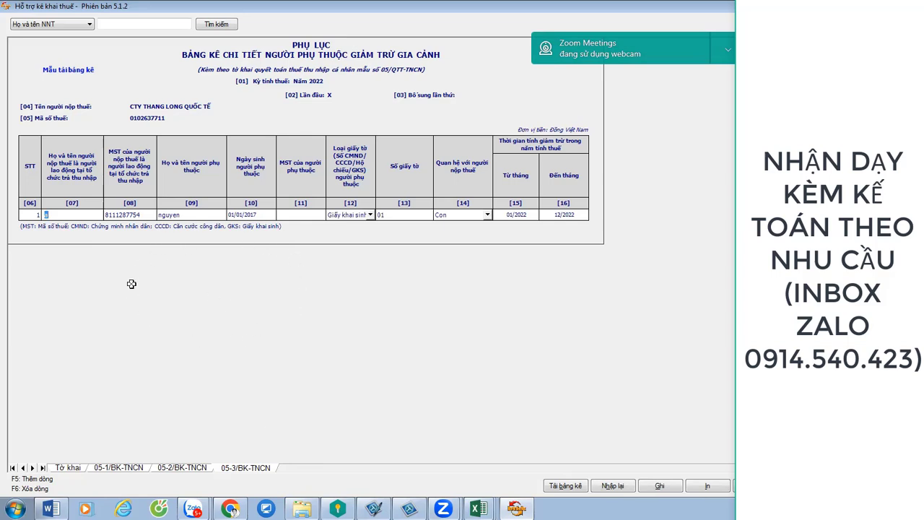
pyautogui.click(60, 215)
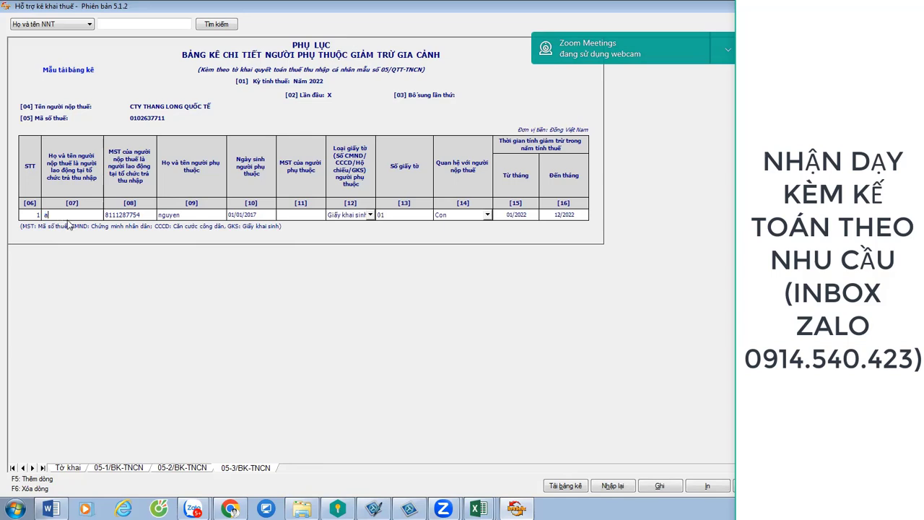
pyautogui.click(130, 215)
pyautogui.click(194, 214)
pyautogui.click(252, 214)
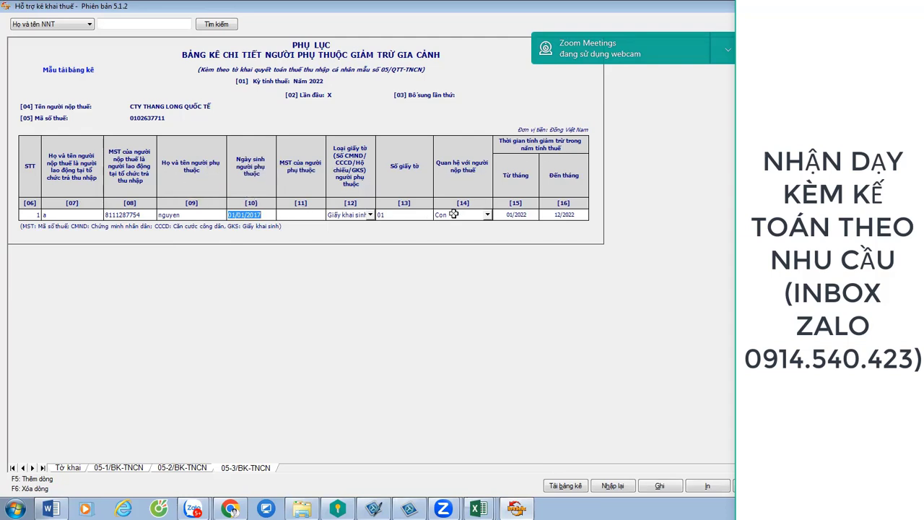
pyautogui.click(513, 216)
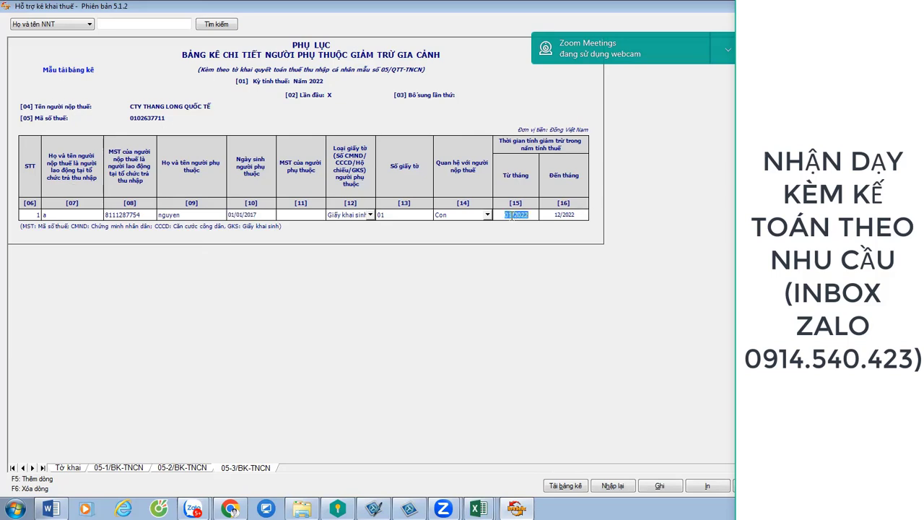
pyautogui.press('Tab')
pyautogui.click(510, 215)
pyautogui.press('Tab')
pyautogui.click(511, 216)
# Check the BUOI 4 workbook, then display the 05-1/BK-TNCN employee appendix in HTKK.
pyautogui.hotkey('alt', 'Tab')
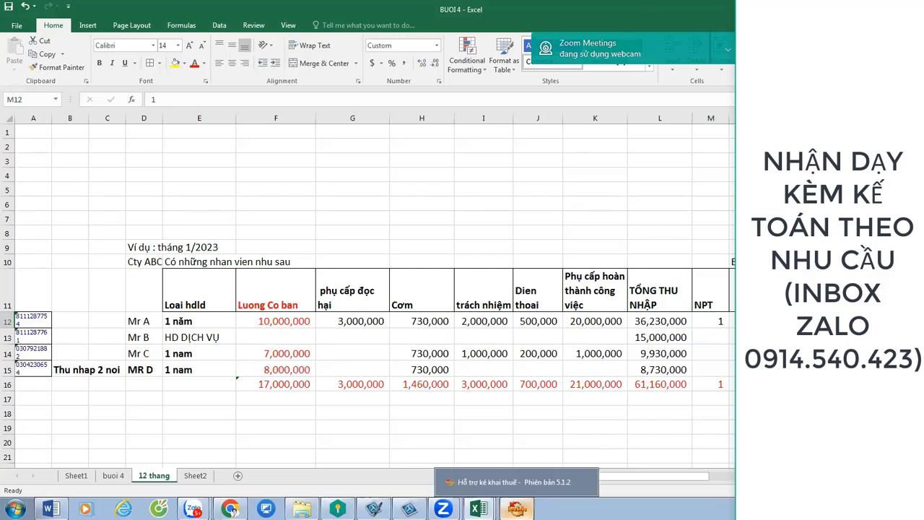
pyautogui.click(517, 508)
pyautogui.click(132, 469)
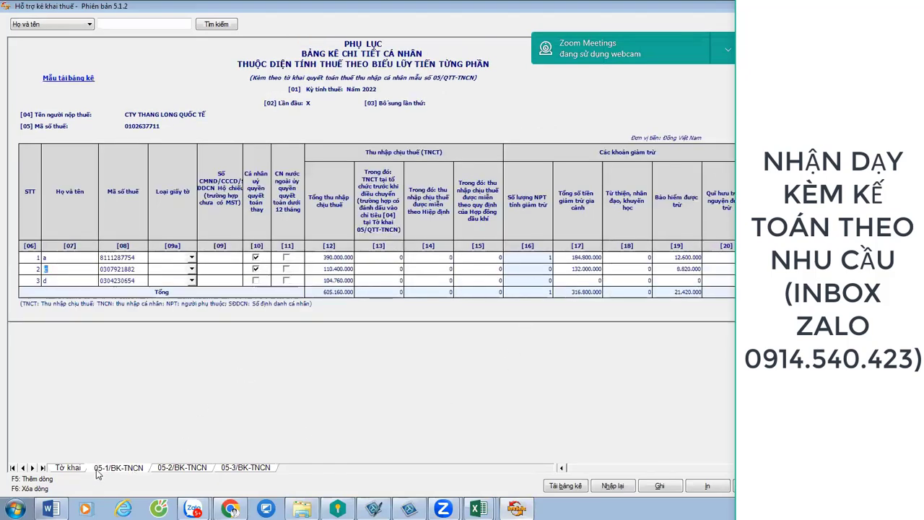
# View the 05-2/BK-TNCN appendix, then return to the main Tờ khai declaration form.
pyautogui.click(172, 469)
pyautogui.click(67, 468)
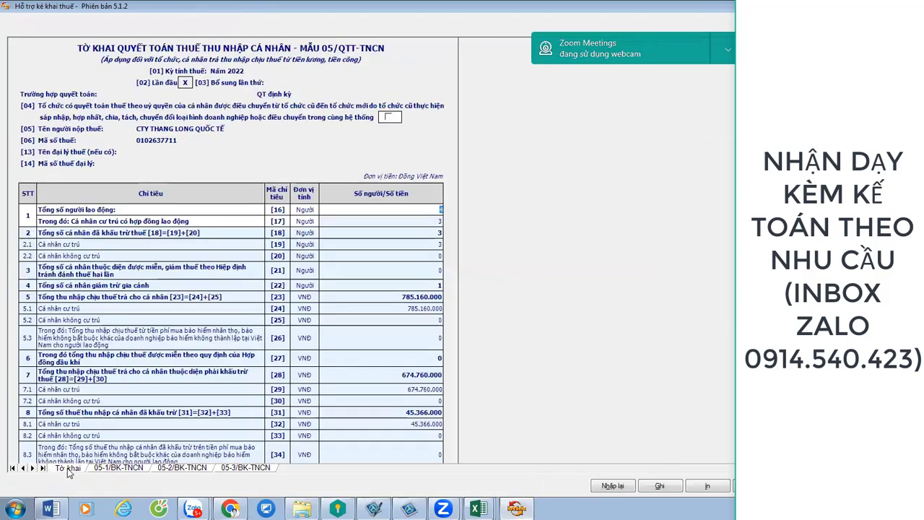